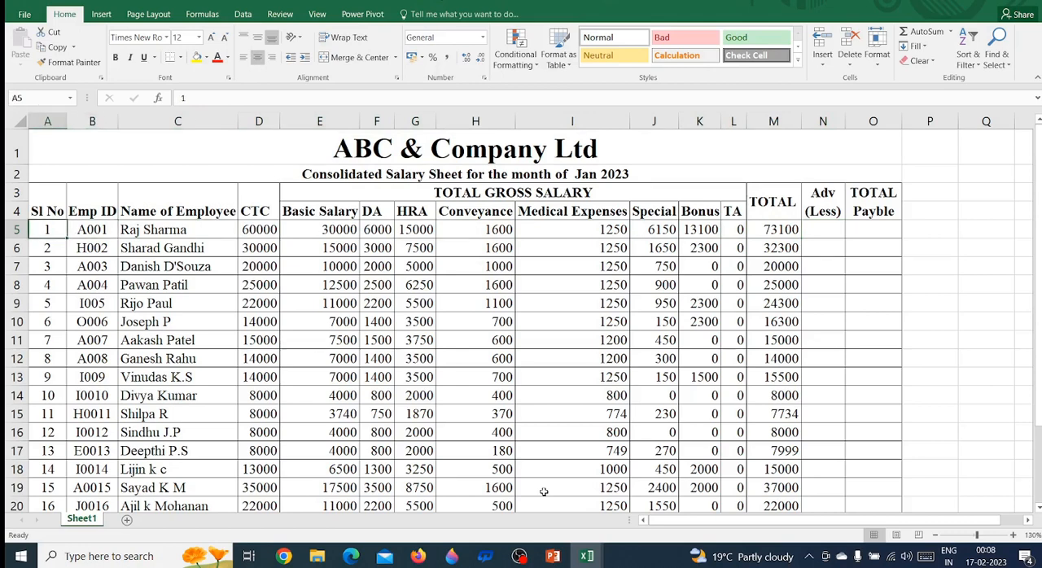
Examine the Sl No and Emp ID headings and the first employee's entries in the Jan 2023 salary sheet
key("Up")
key("Right")
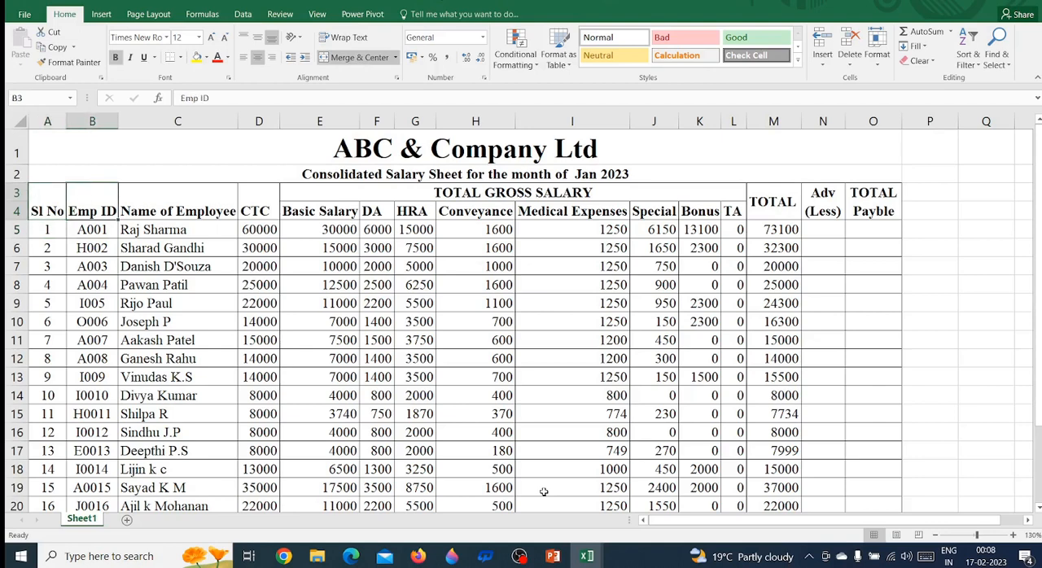
key("Down")
key("Left")
key("Up")
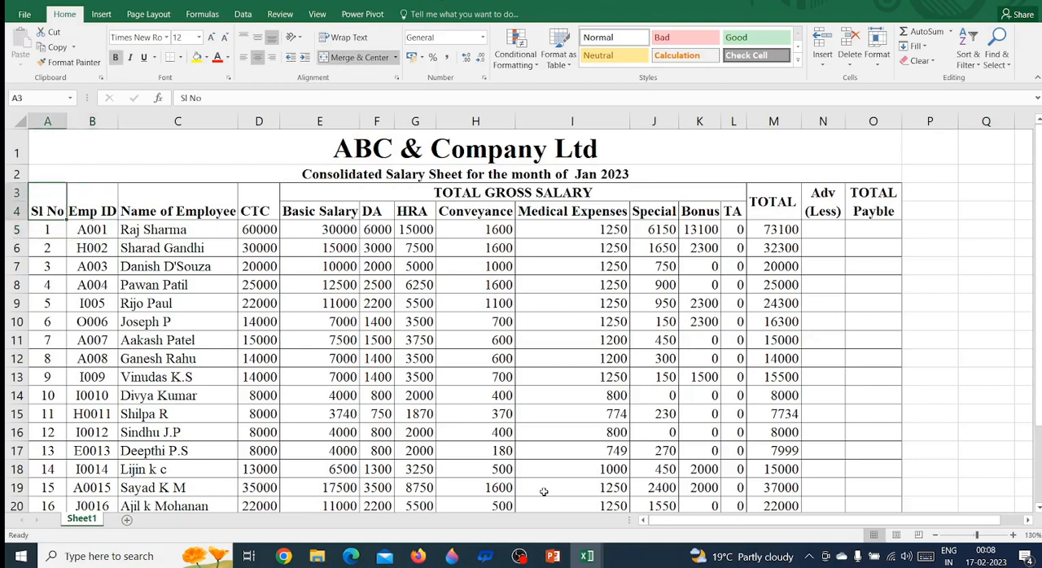
key("Down")
key("Right")
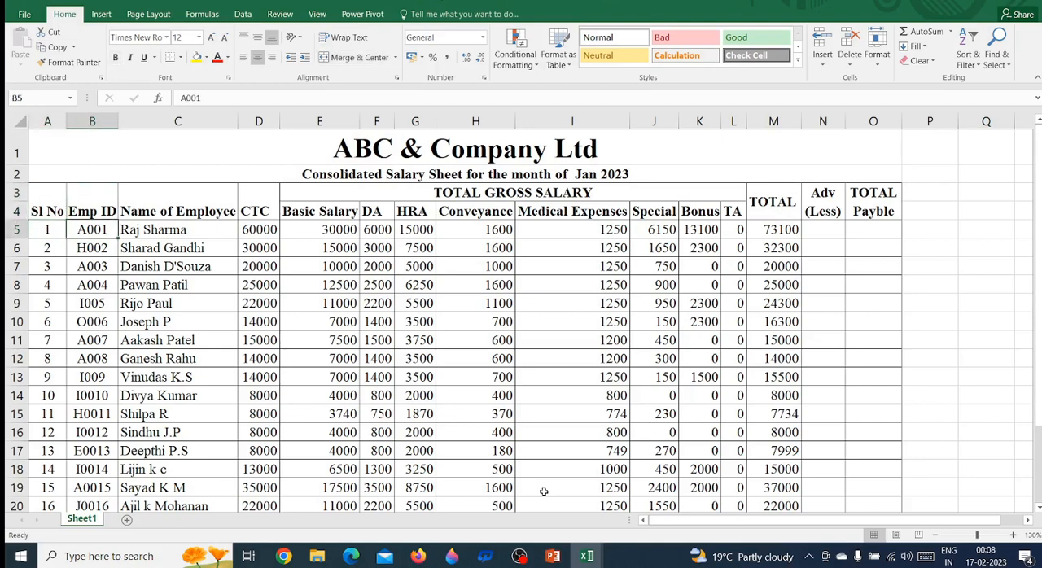
key("Up")
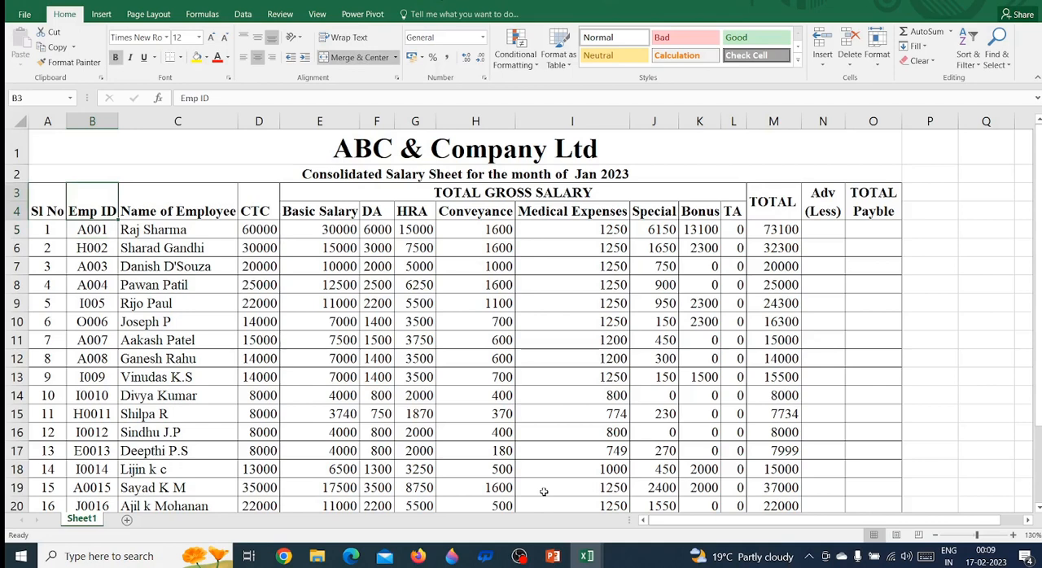
Review the Jan 2023 column headings from Name of Employee and CTC through the gross salary components to TOTAL Payble
key("Right")
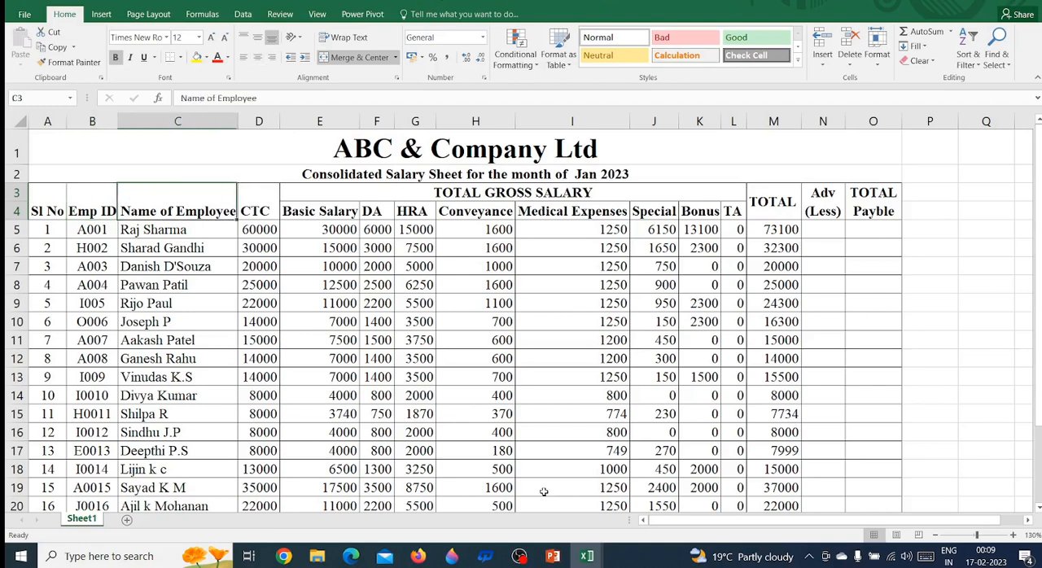
key("Right")
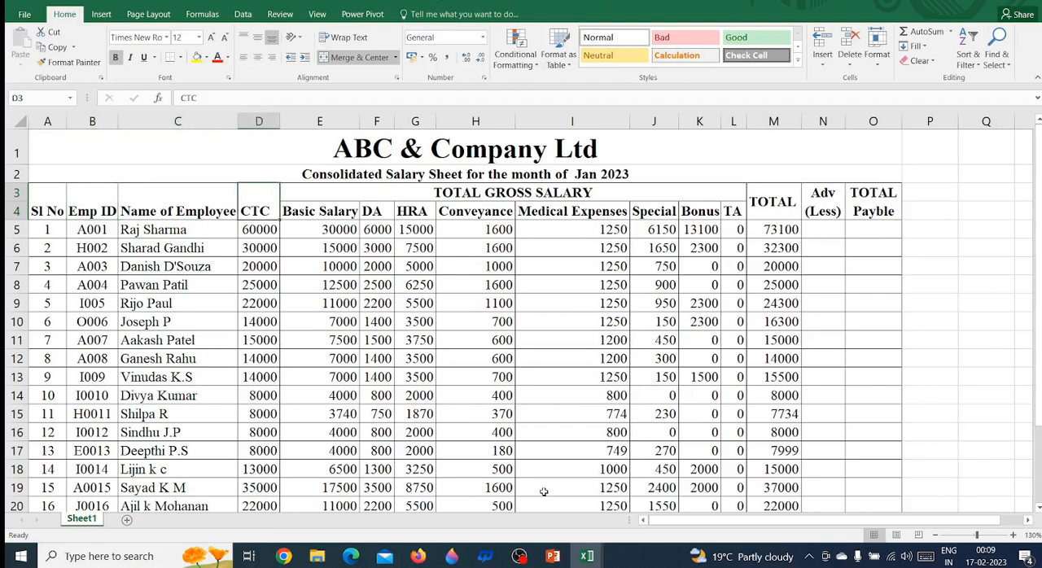
key("Right")
key("Right")
key("Right")
key("Right")
key("Right")
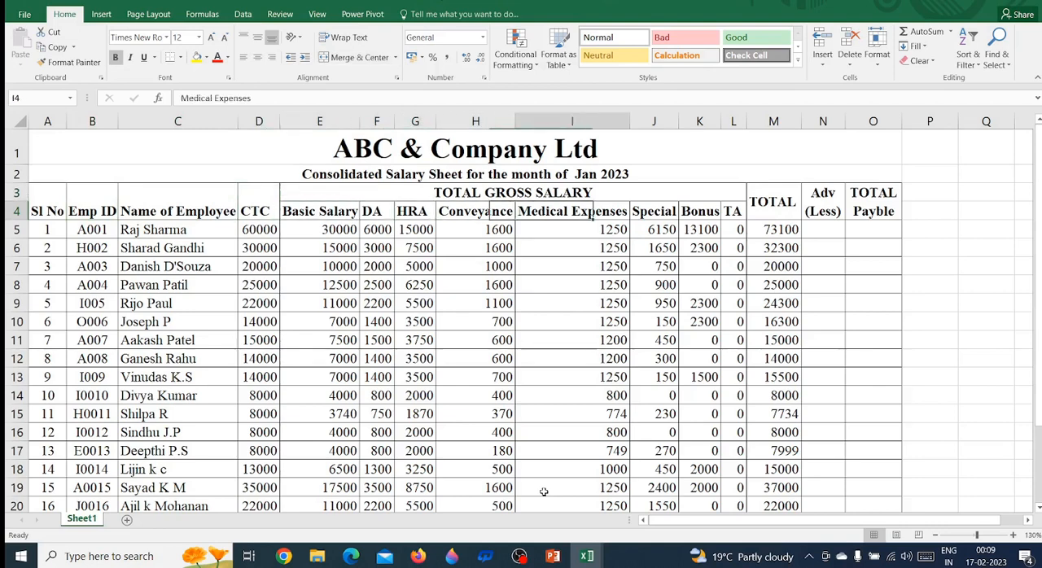
key("Right")
key("Right")
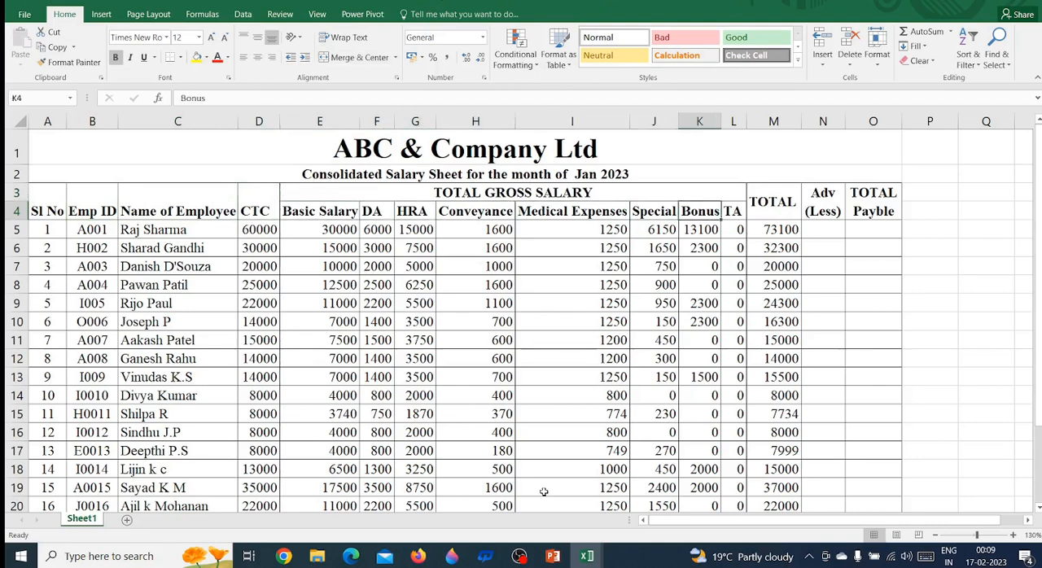
key("Right")
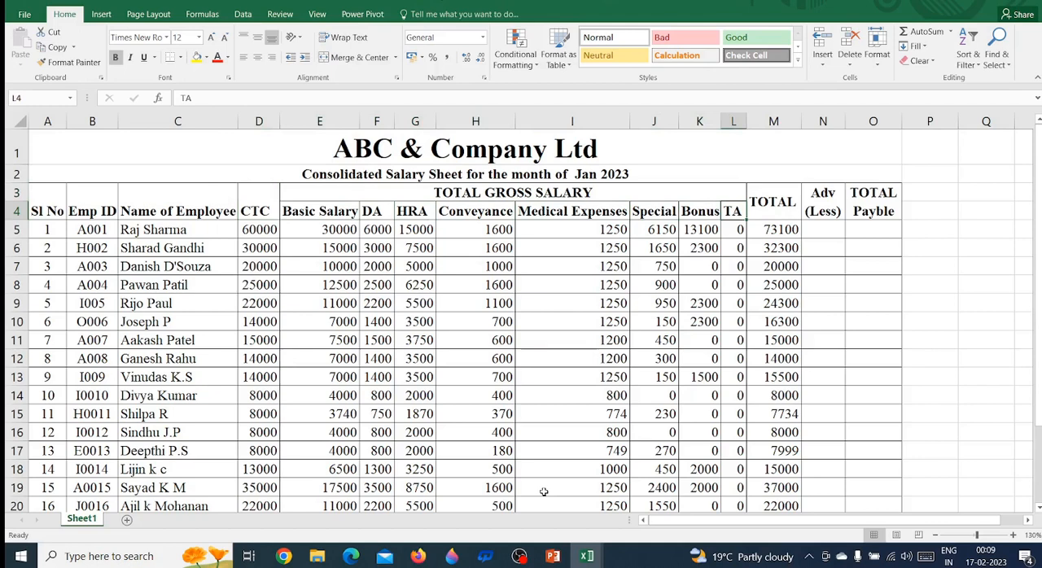
key("Right")
key("Right")
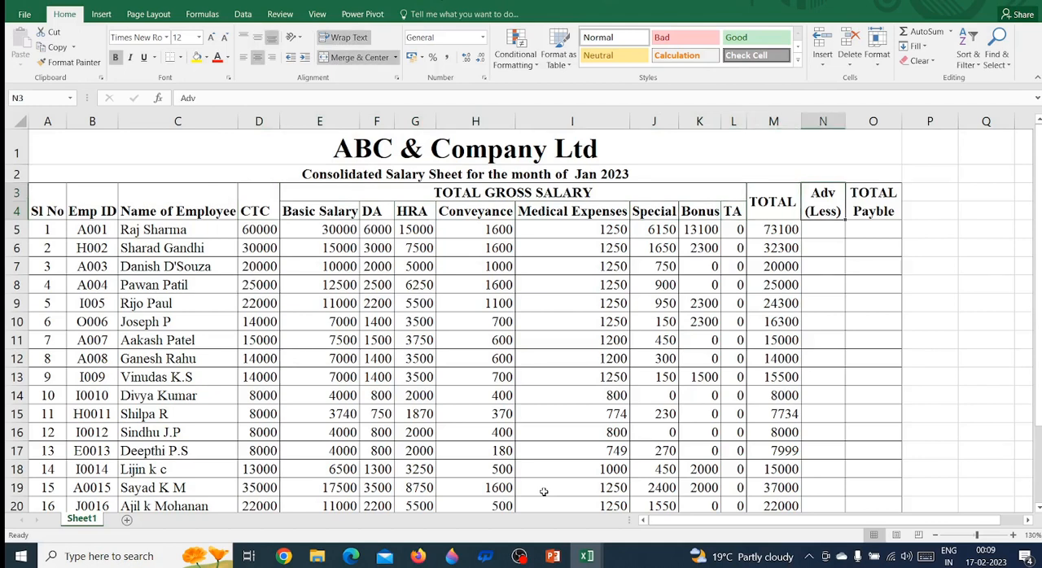
key("Right")
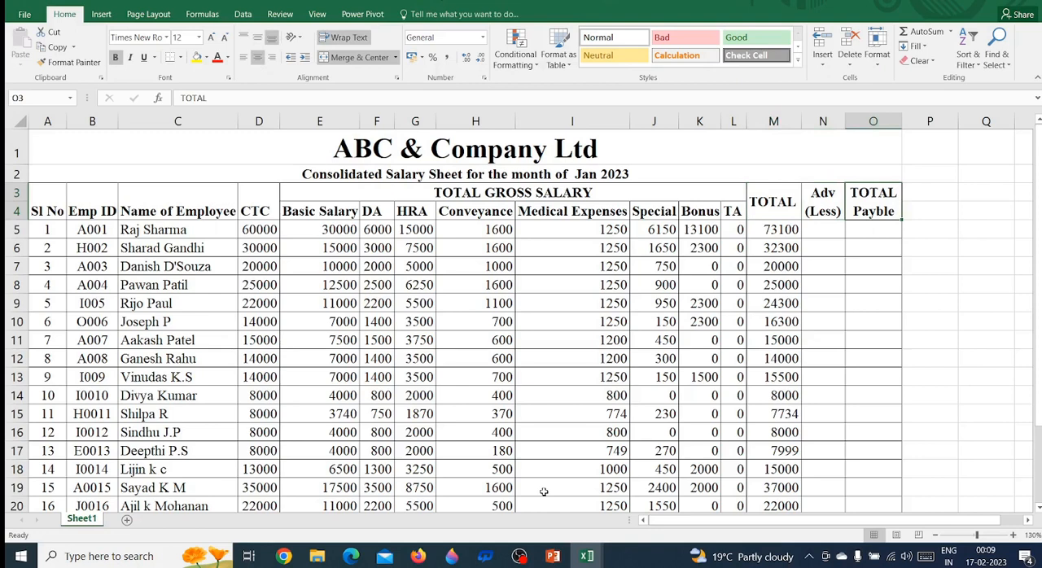
key("Left")
key("Left")
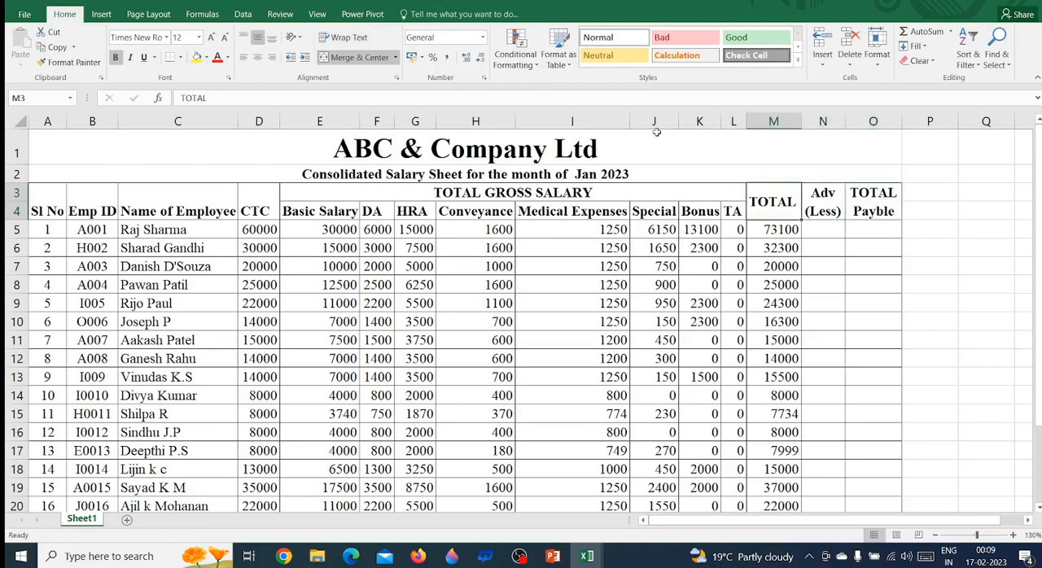
Examine the Jan 2023 sheet title and the Adv (Less) and TOTAL Payble columns
left_click(625, 174)
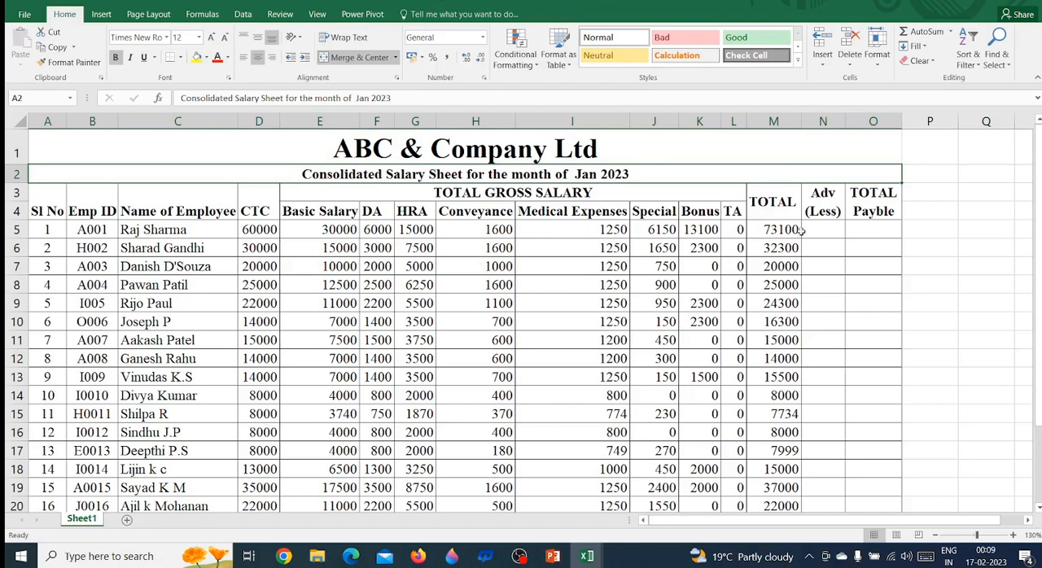
left_click(887, 236)
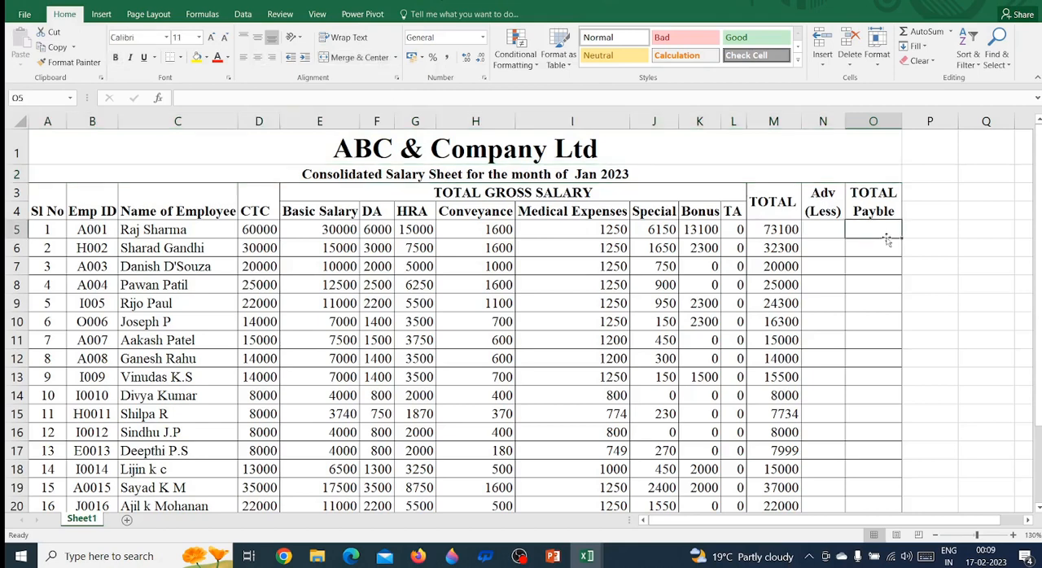
left_click(827, 209)
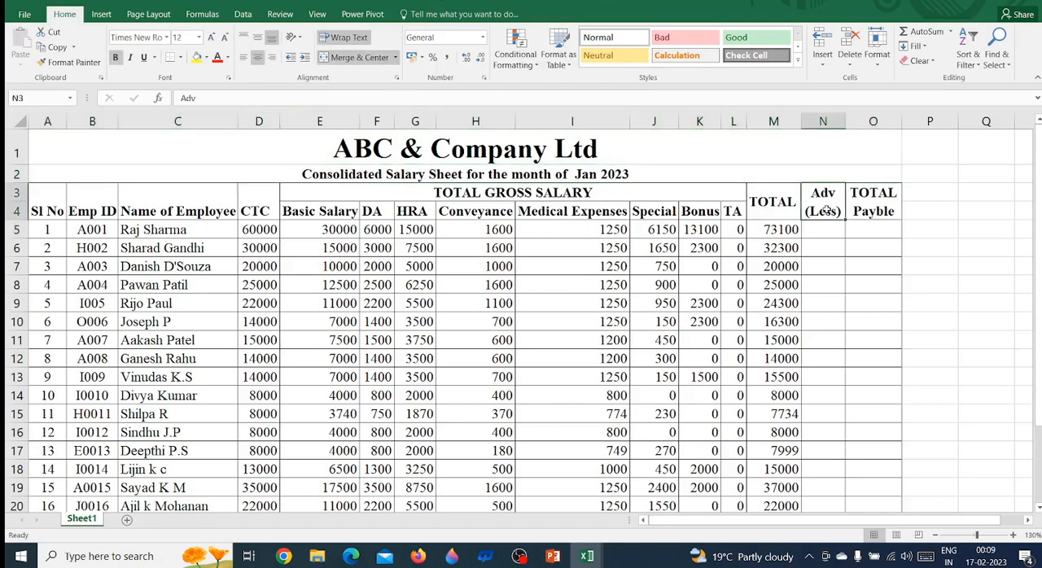
left_click(891, 210)
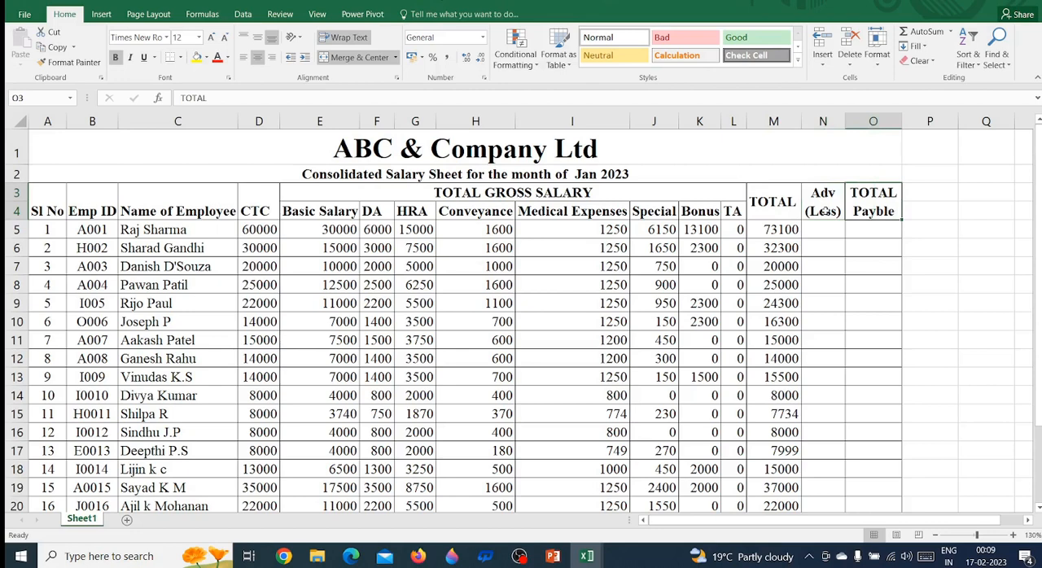
key("Left")
key("Left")
key("Left")
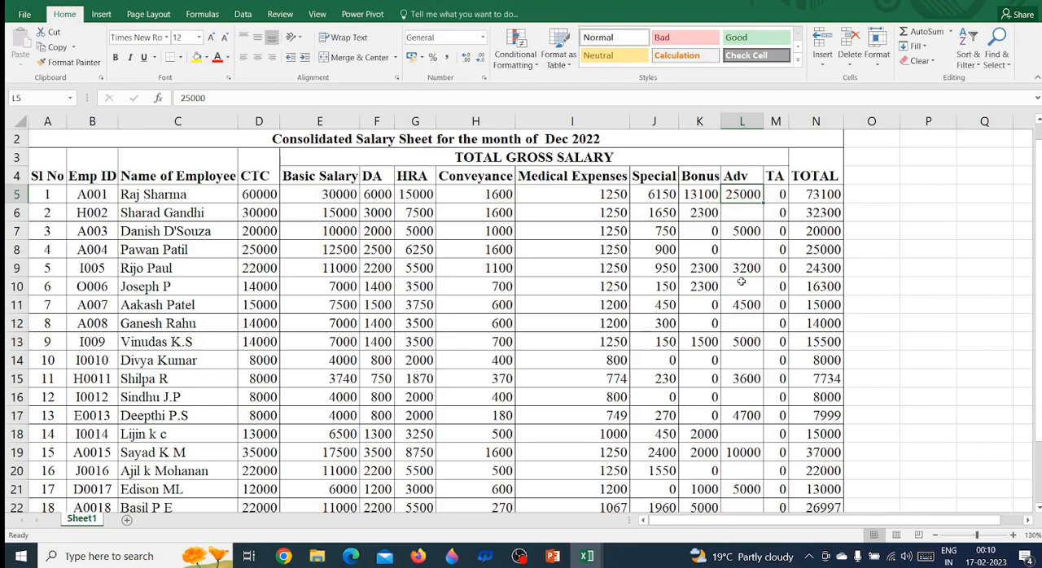
Review the first employee's row in the Dec 2022 salary sheet, from Emp ID across the salary components
key("Left")
key("Left")
key("Left")
key("Left")
key("Left")
key("Left")
key("Left")
key("Left")
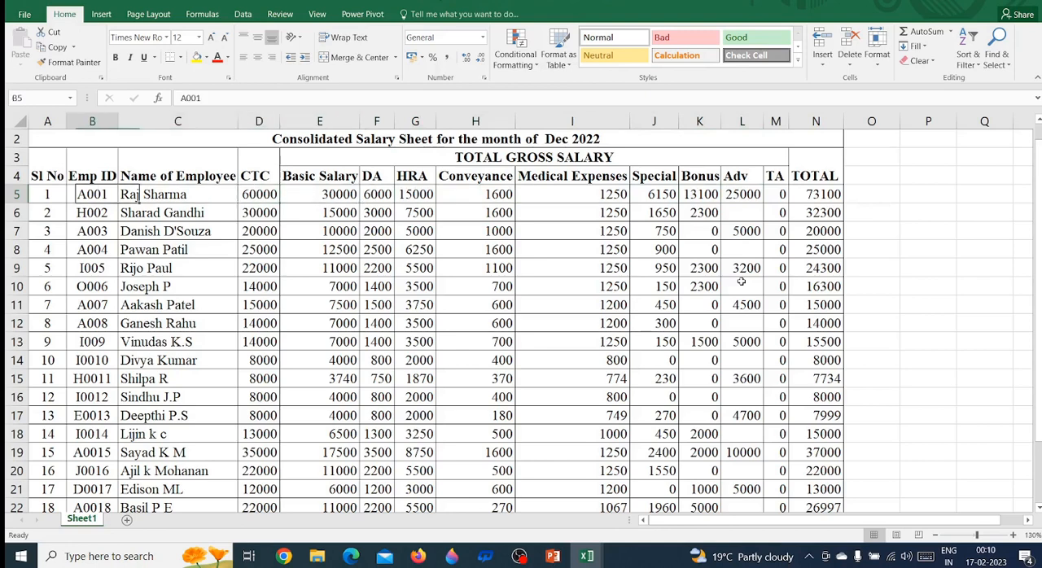
key("Left")
key("Left")
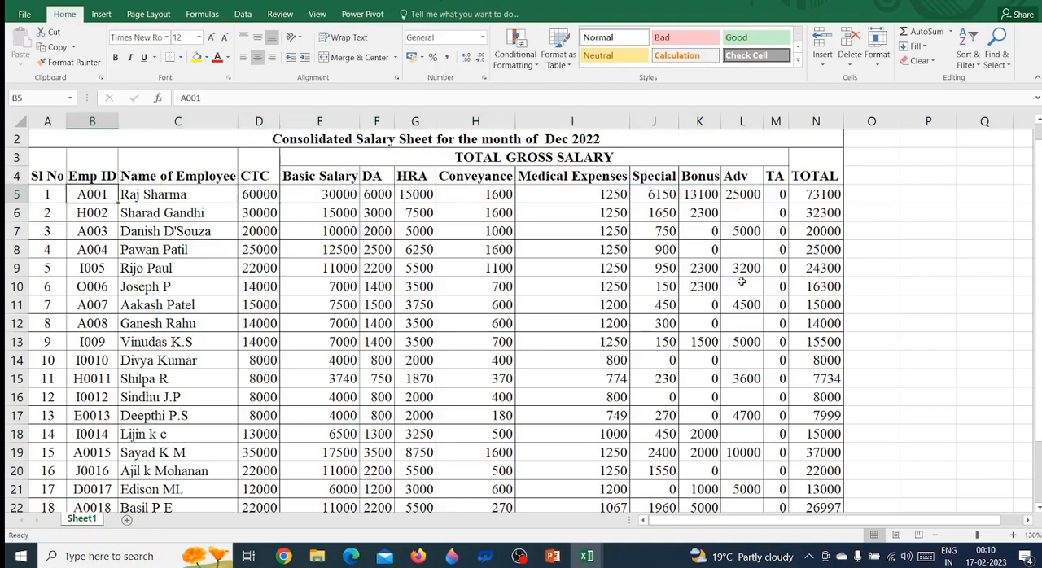
key("Right")
key("Right")
key("Right")
key("Right")
key("Right")
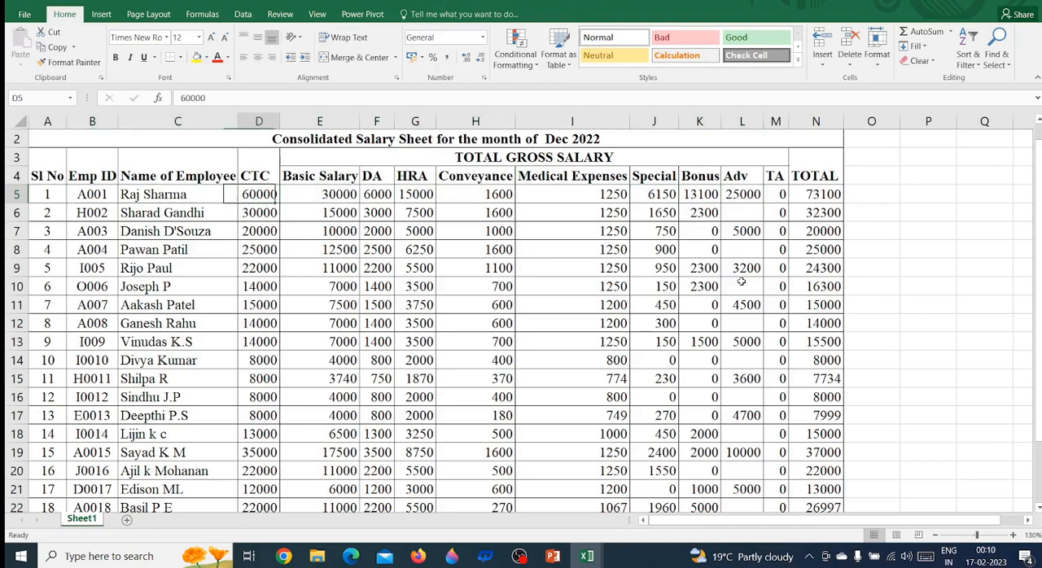
key("Right")
key("Right")
key("Right")
key("Right")
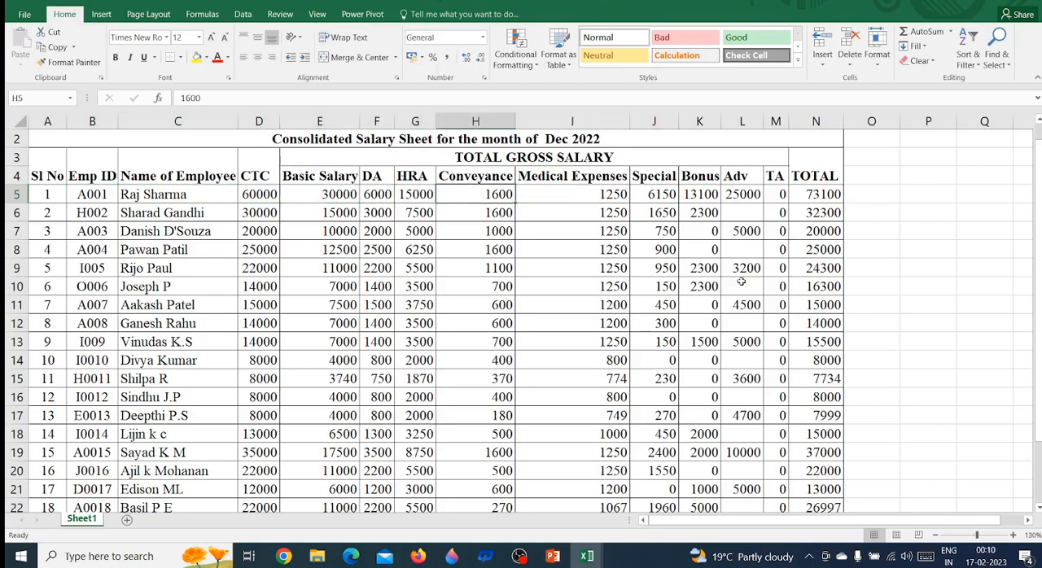
key("Right")
Select down the Adv column of the Dec 2022 sheet from L5 to examine the employees' advances
key("shift+Down")
key("shift+Down")
key("shift+Down")
key("shift+Down")
key("shift+Down")
key("shift+Down")
key("shift+Down")
key("shift+Down")
key("shift+Down")
key("shift+Down")
key("shift+Down")
key("shift+Down")
key("shift+Down")
key("shift+Down")
key("shift+Down")
key("shift+Down")
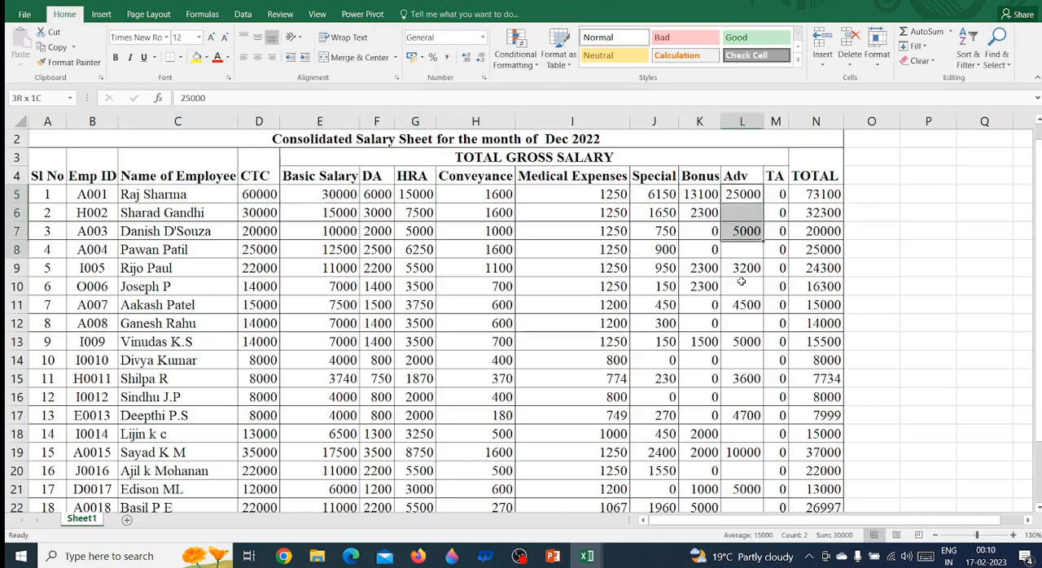
key("shift+Down")
key("shift+Down")
key("shift+Down")
key("shift+Down")
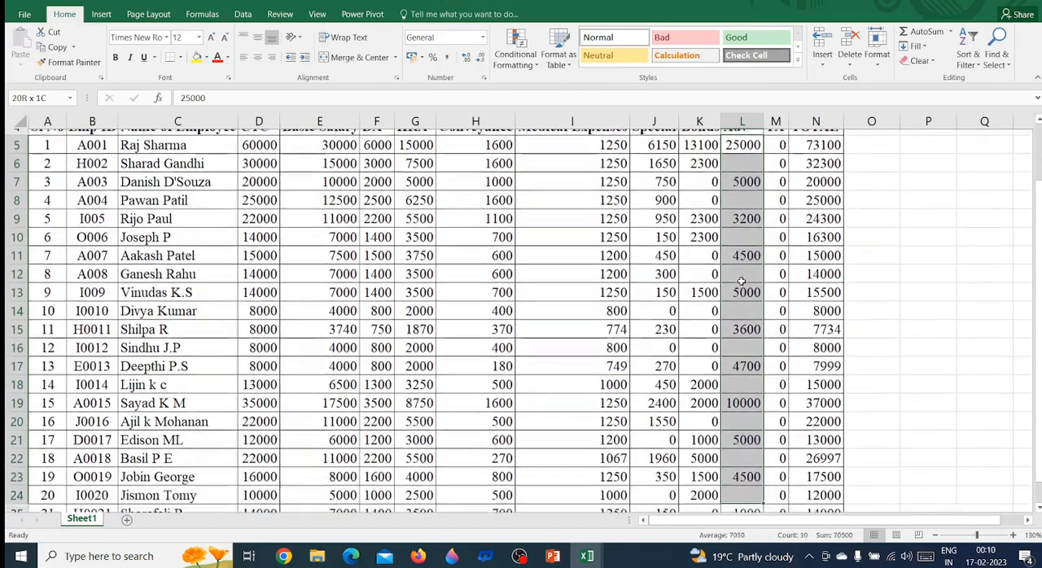
key("shift+Up")
key("shift+Up")
key("shift+Up")
key("shift+Up")
key("shift+Up")
key("shift+Up")
key("shift+Up")
key("shift+Up")
key("shift+Up")
key("shift+Up")
key("shift+Up")
key("shift+Up")
key("shift+Up")
key("shift+Up")
key("shift+Up")
key("shift+Up")
key("shift+Up")
key("shift+Up")
key("shift+Up")
key("shift+Up")
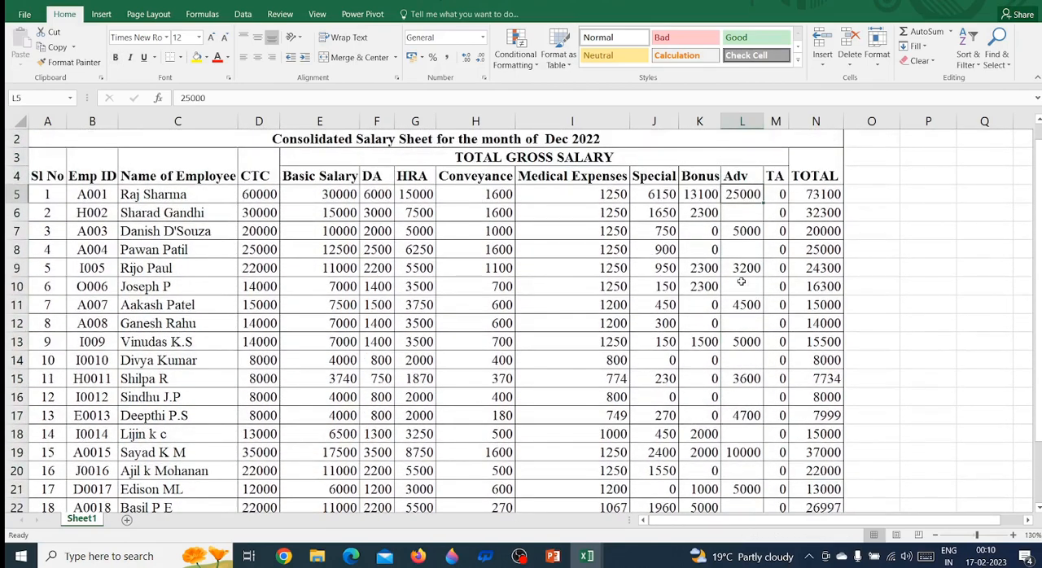
Check the first employee's Adv entry against the neighbouring Bonus, TA and TOTAL cells in the Dec 2022 sheet
key("Left")
key("Right")
key("Right")
key("Right")
key("Left")
key("Left")
key("Left")
key("Left")
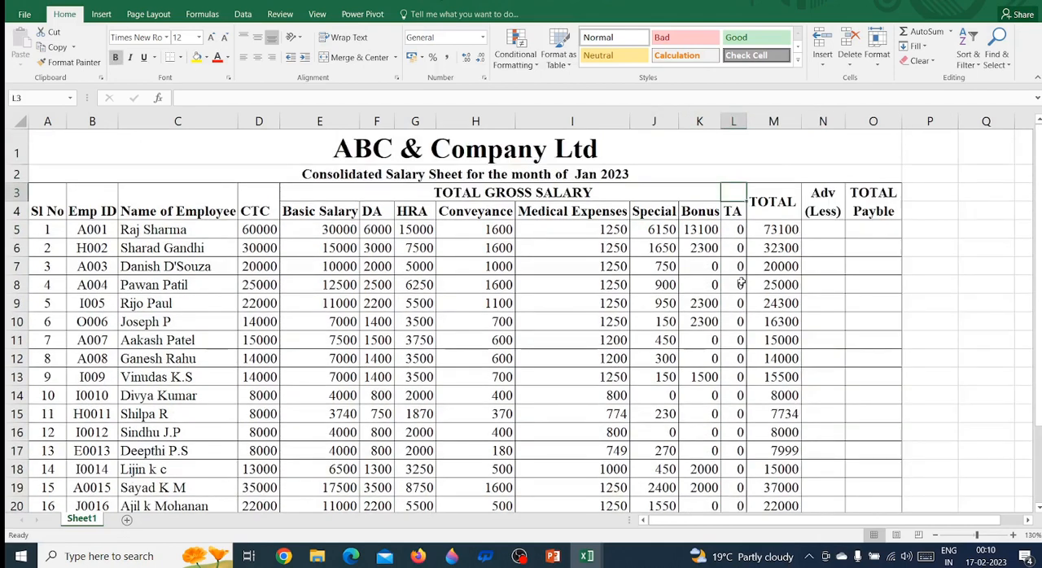
Check the first employee's Adv (Less) and TOTAL Payble cells in the Jan 2023 sheet
key("Right")
key("Right")
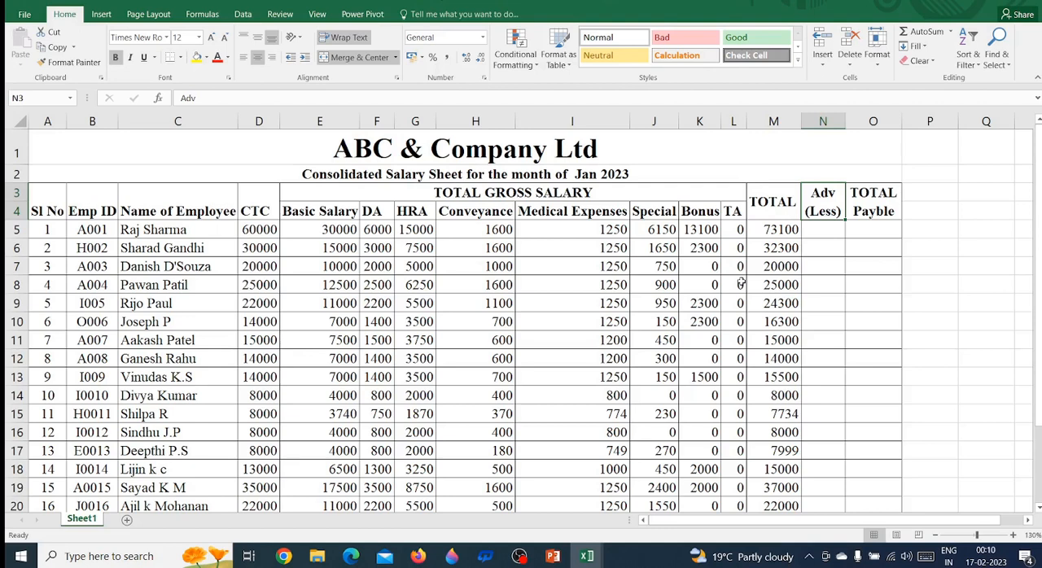
key("Down")
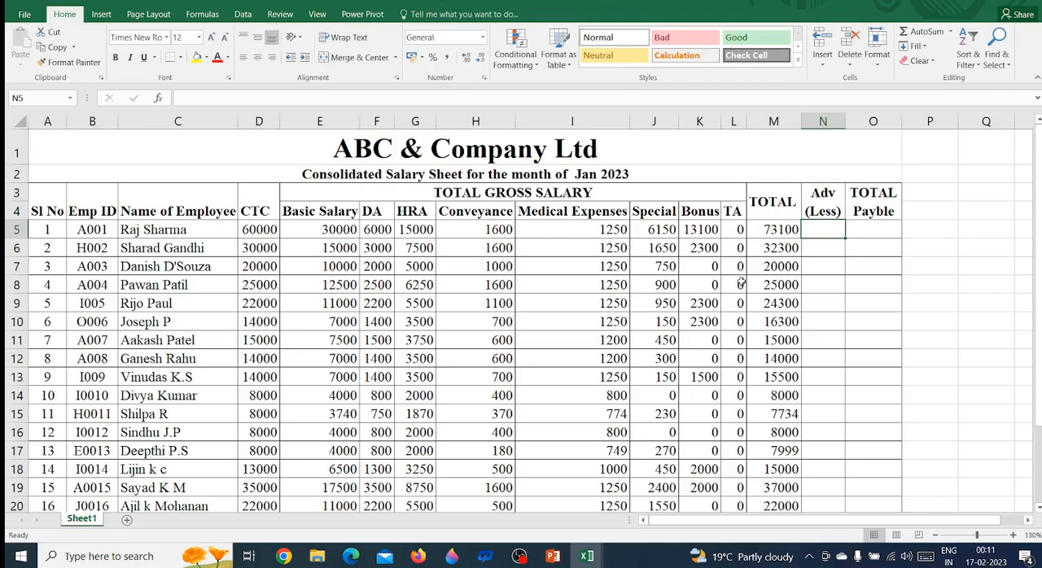
key("Right")
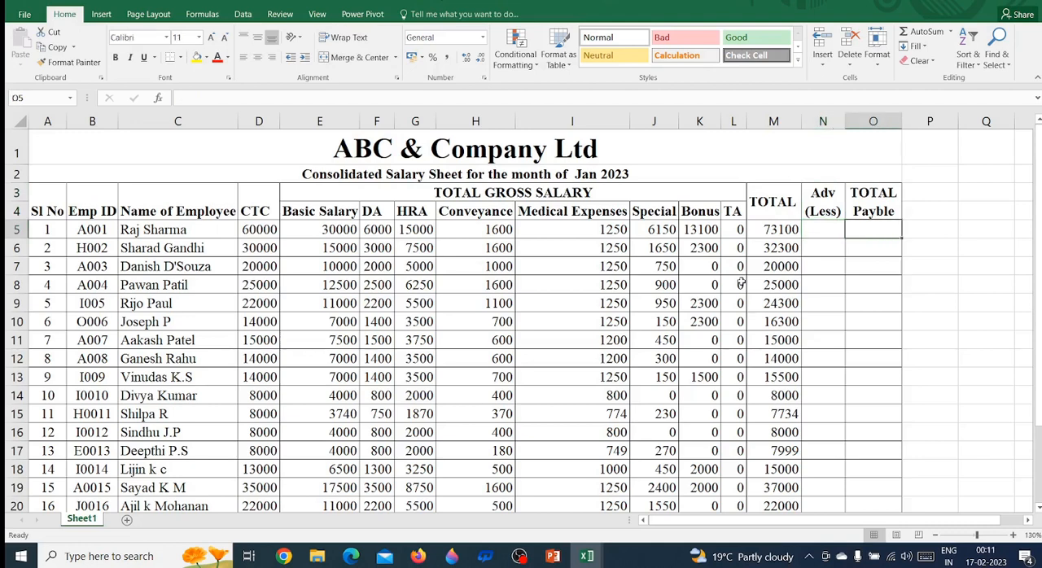
Trace the first employee's Jan 2023 row back to the name and compare it with the next employee's name
key("Left")
key("Left")
key("Left")
key("Left")
key("Left")
key("Left")
key("Left")
key("Left")
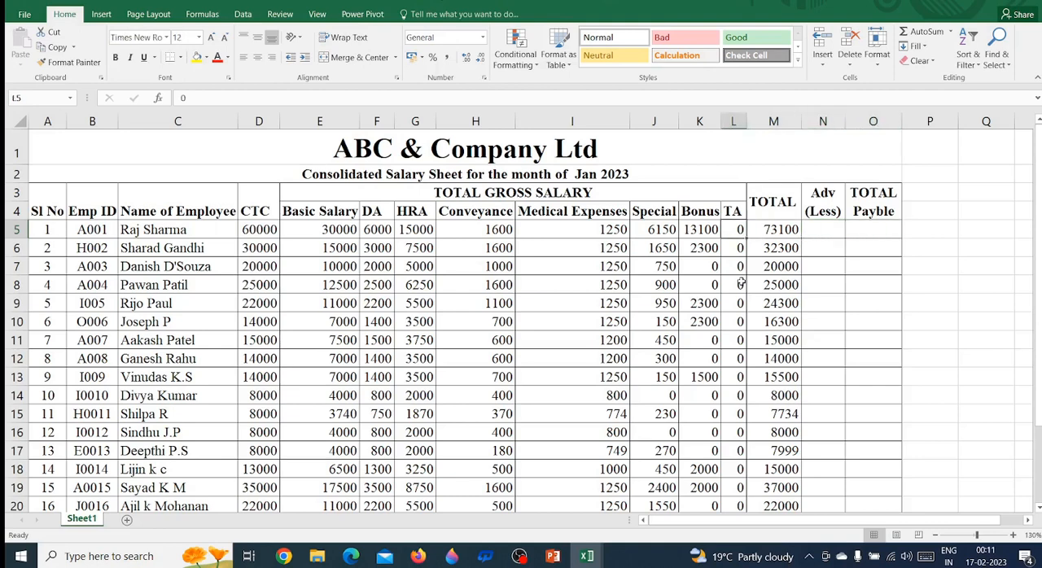
key("Left")
key("Left")
key("Left")
key("Left")
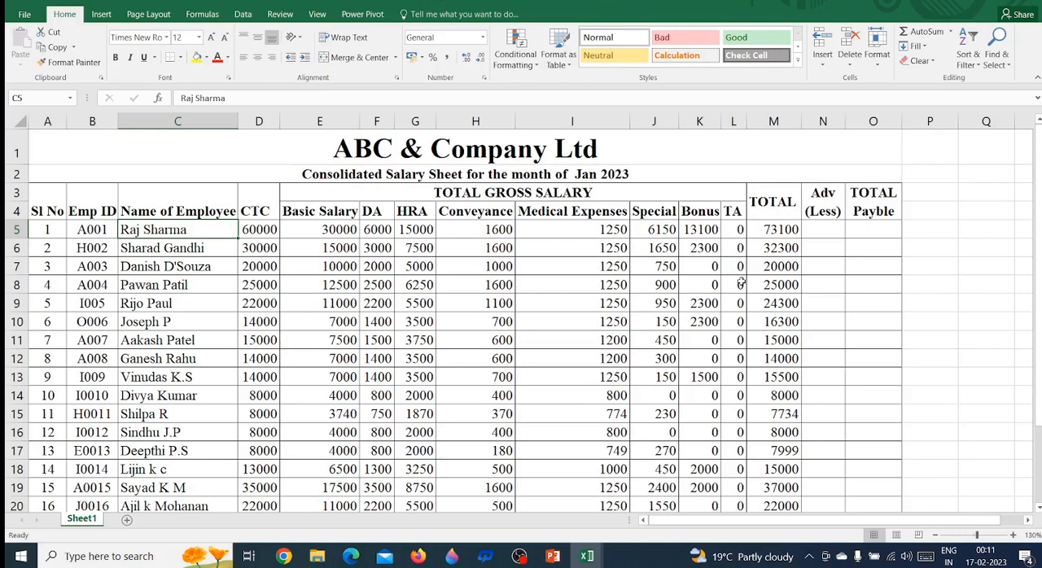
key("Down")
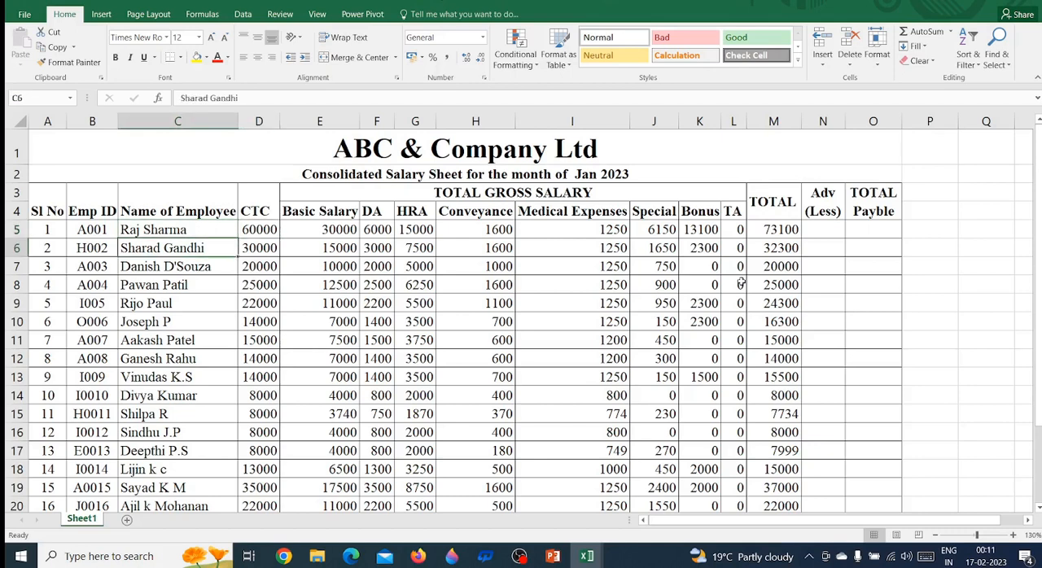
key("Up")
key("Down")
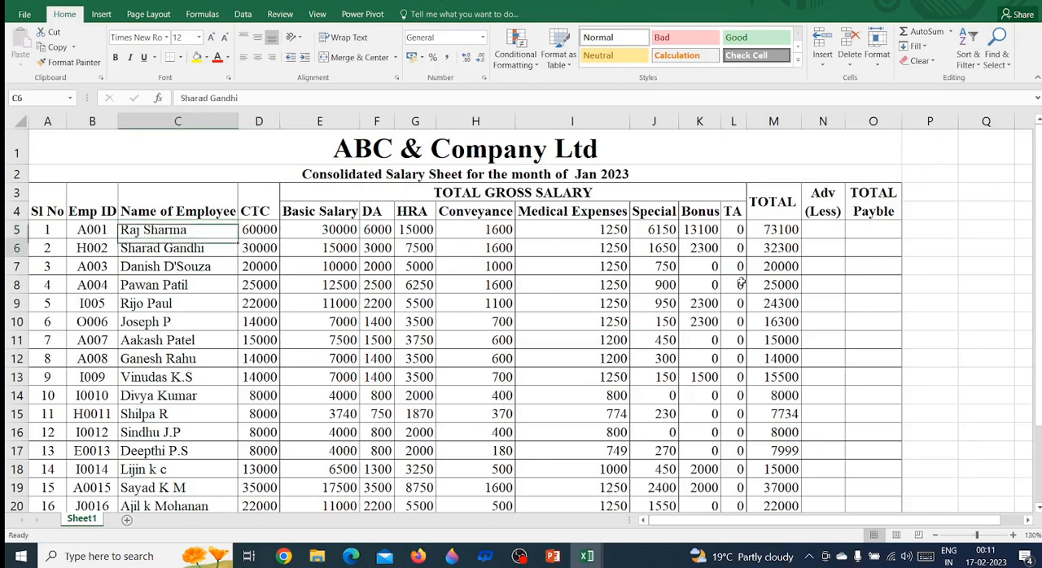
key("Up")
Look up the first employee's advance in row 5 of the Dec 2022 salary sheet
key("Right")
key("Right")
key("Right")
key("Right")
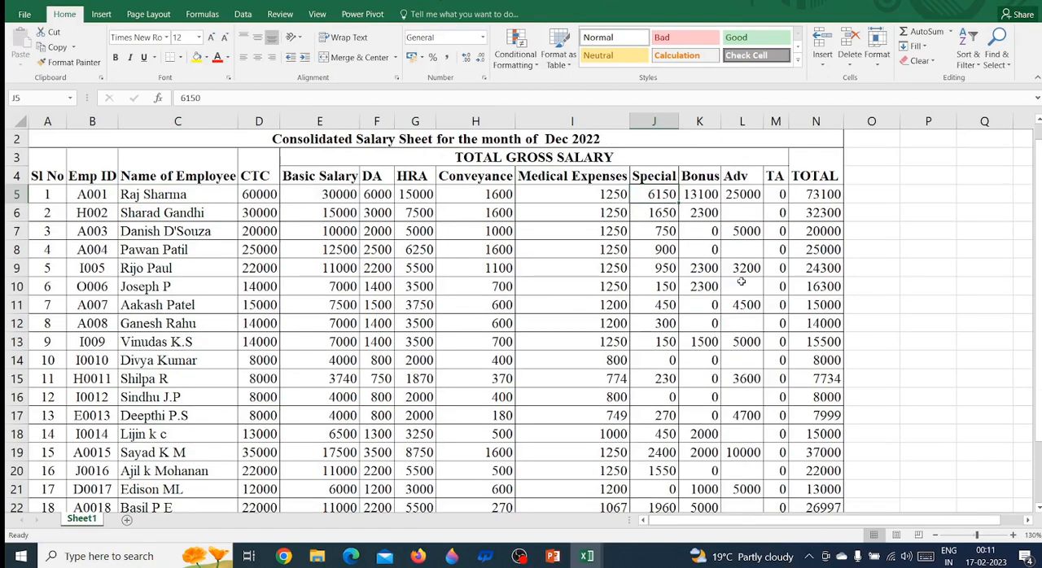
key("Right")
key("Right")
key("Left")
key("Left")
key("Left")
key("Left")
key("Left")
key("Left")
key("Left")
key("Left")
key("Left")
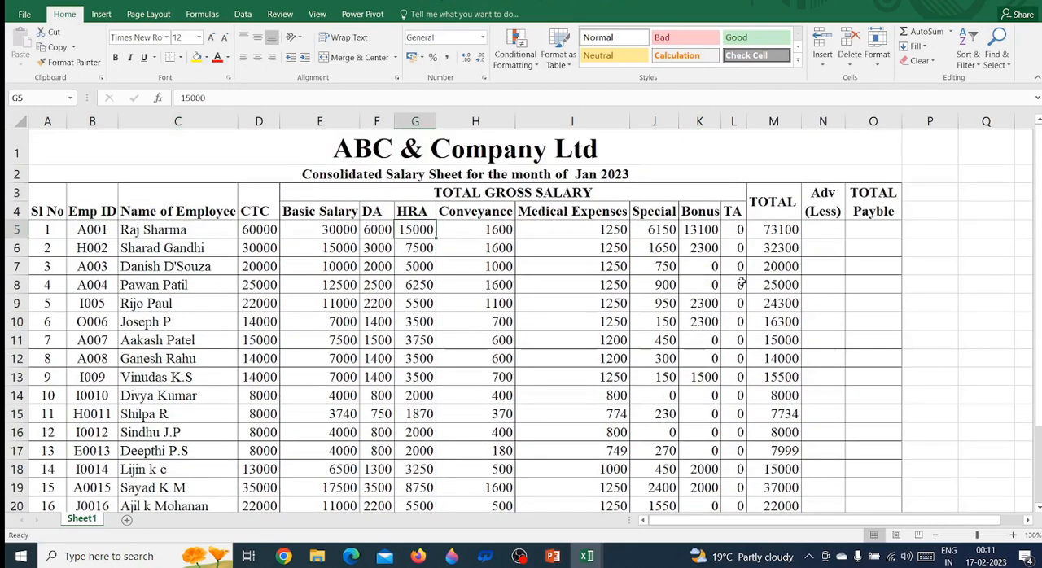
Find the first employee's row in the Jan 2023 sheet by searching for the employee's full name
key("Down")
key("Down")
key("ctrl+f")
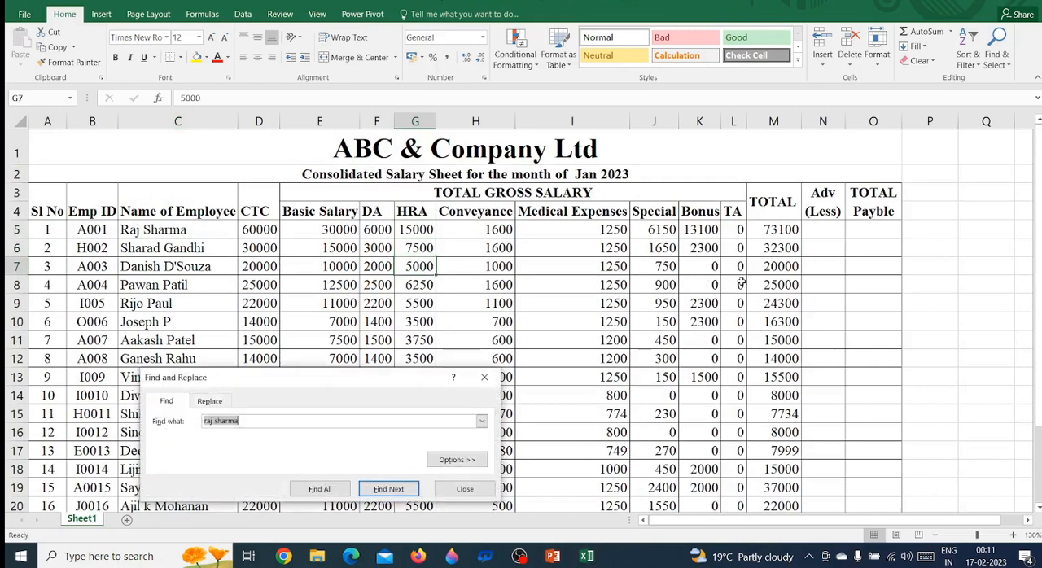
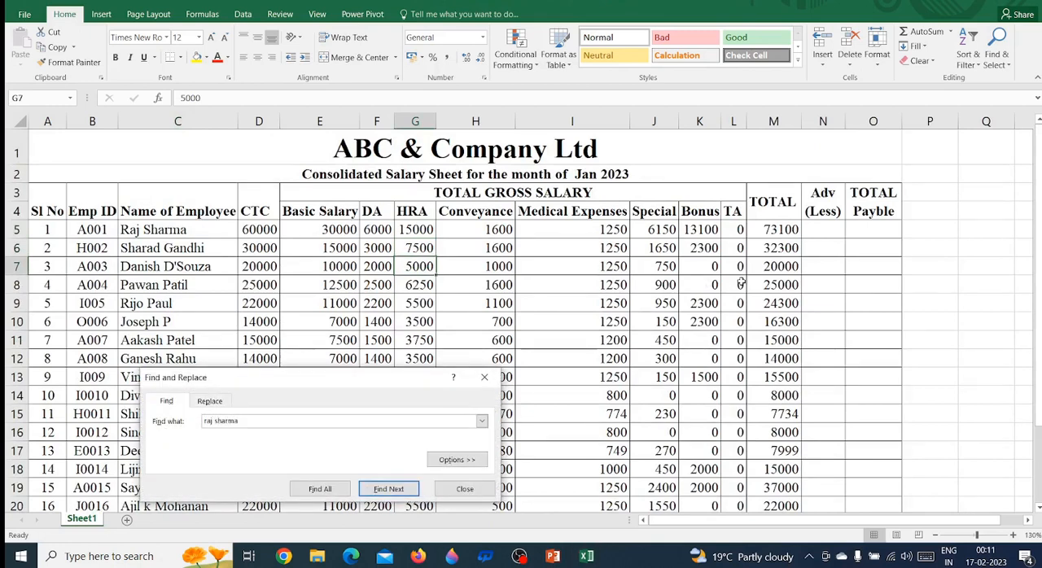
key("Return")
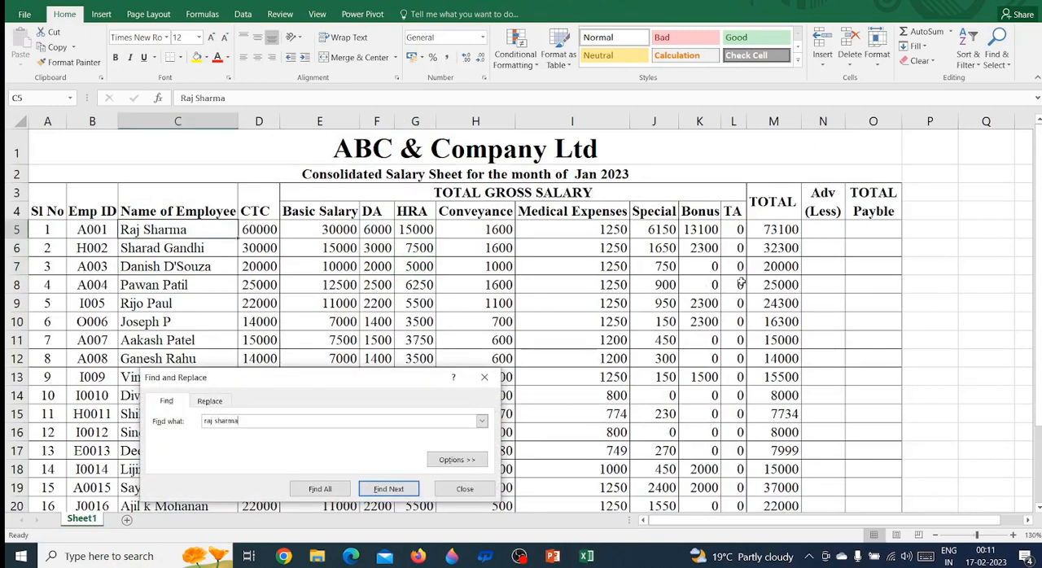
key("Escape")
key("Right")
key("Right")
key("Right")
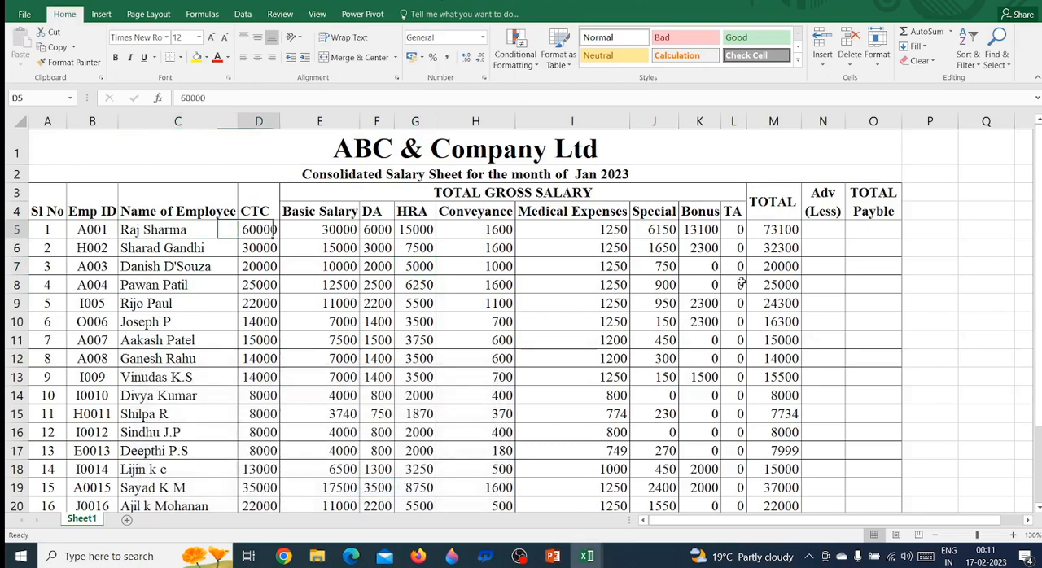
Copy the first employee's advance from cell L5 of the Dec 2022 salary sheet
key("ctrl+Tab")
key("Right")
key("Right")
key("Right")
key("Right")
key("Right")
key("Right")
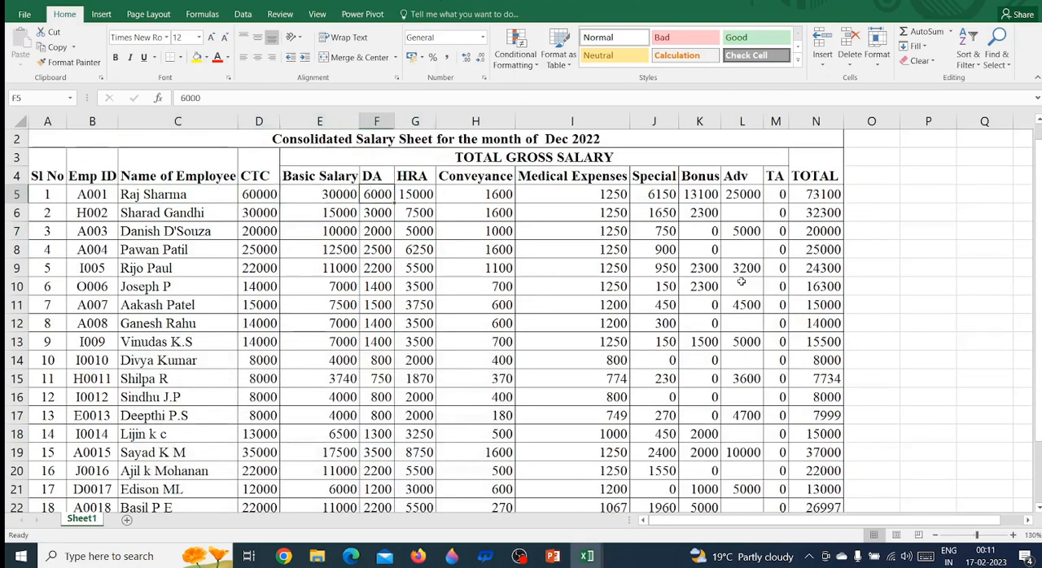
key("Right")
key("Right")
key("Right")
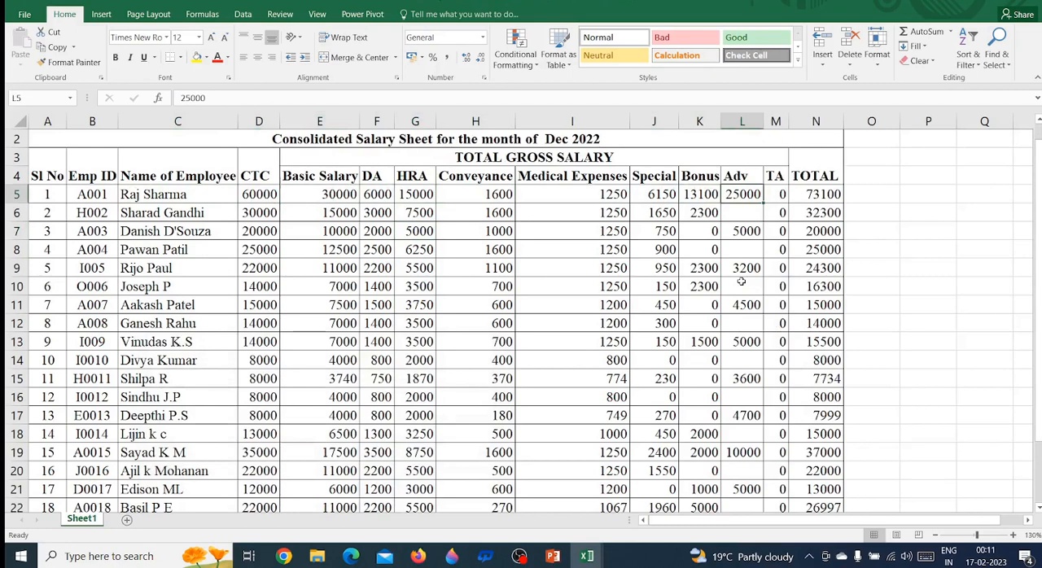
key("ctrl+c")
Paste the copied advance into the first employee's Adv (Less) cell, N5, in the Jan 2023 sheet
key("ctrl+Tab")
key("Right")
key("Right")
key("Right")
key("Right")
key("Right")
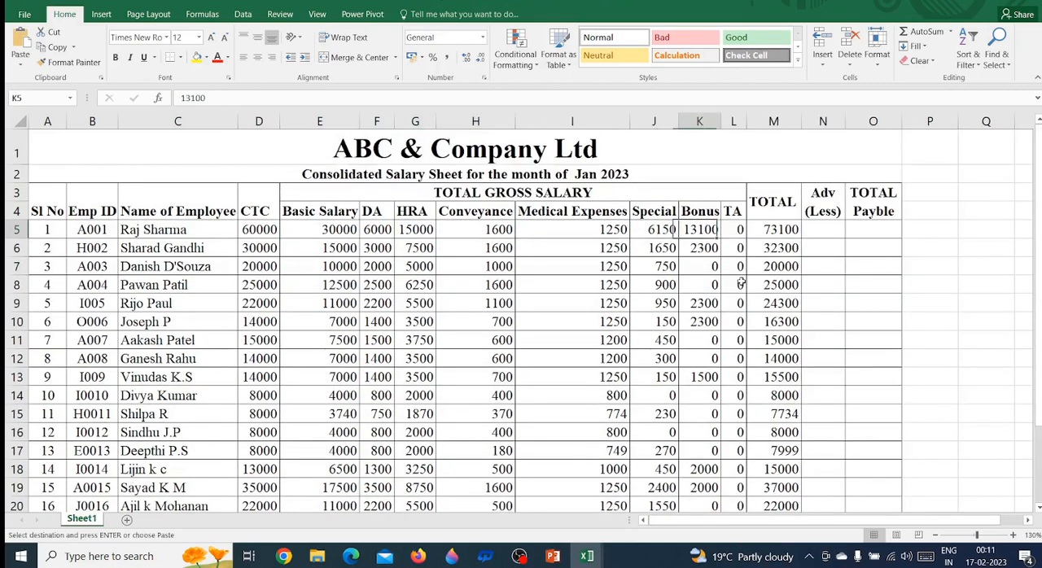
key("Right")
key("Right")
key("Right")
key("ctrl+v")
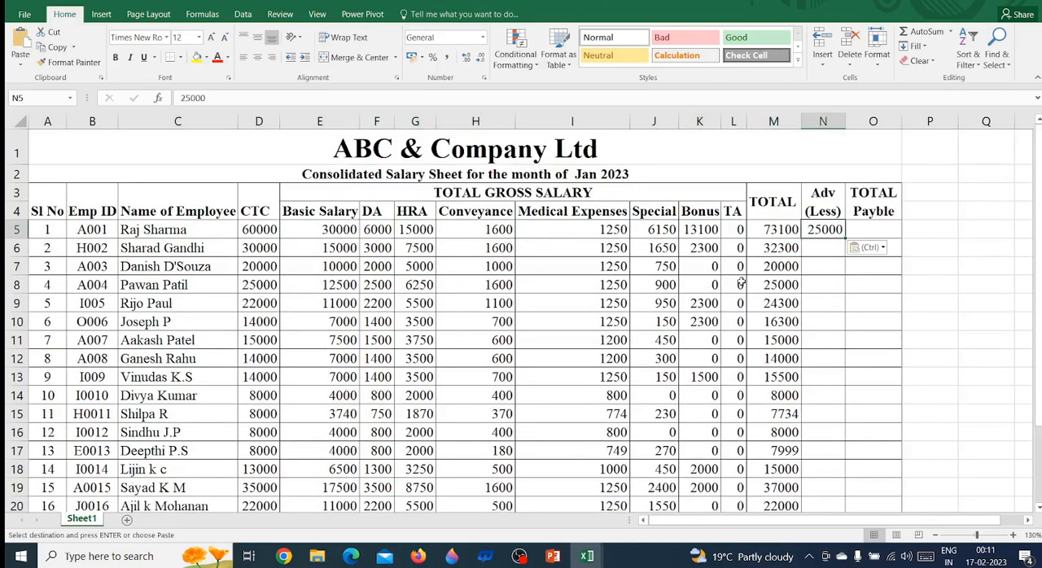
Look up the next employee with an advance in the Dec 2022 sheet, checking the name and Adv cells of row 7
key("Down")
key("Down")
key("Down")
key("Left")
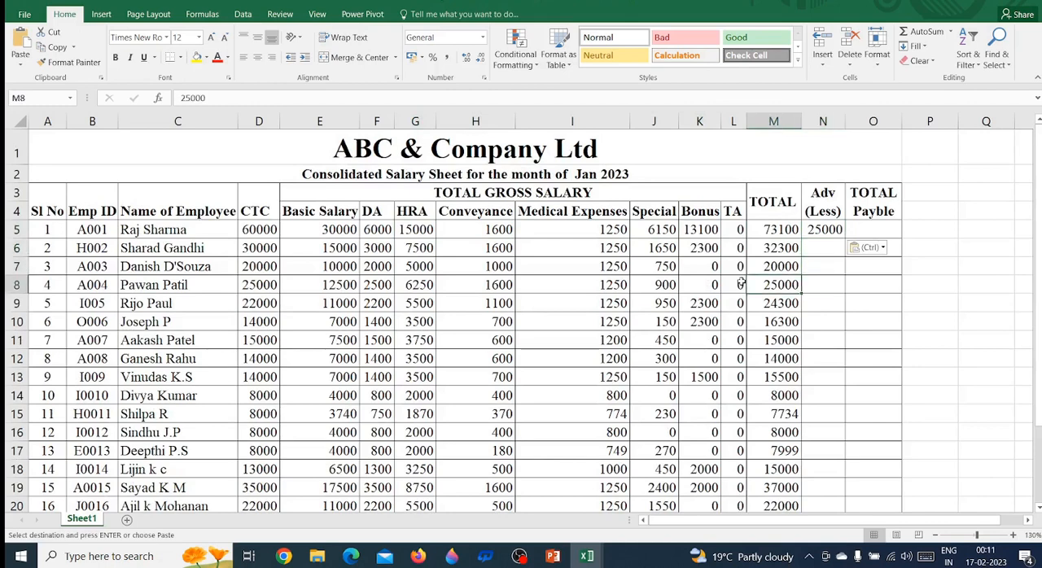
key("ctrl+Tab")
key("Left")
key("Left")
key("Left")
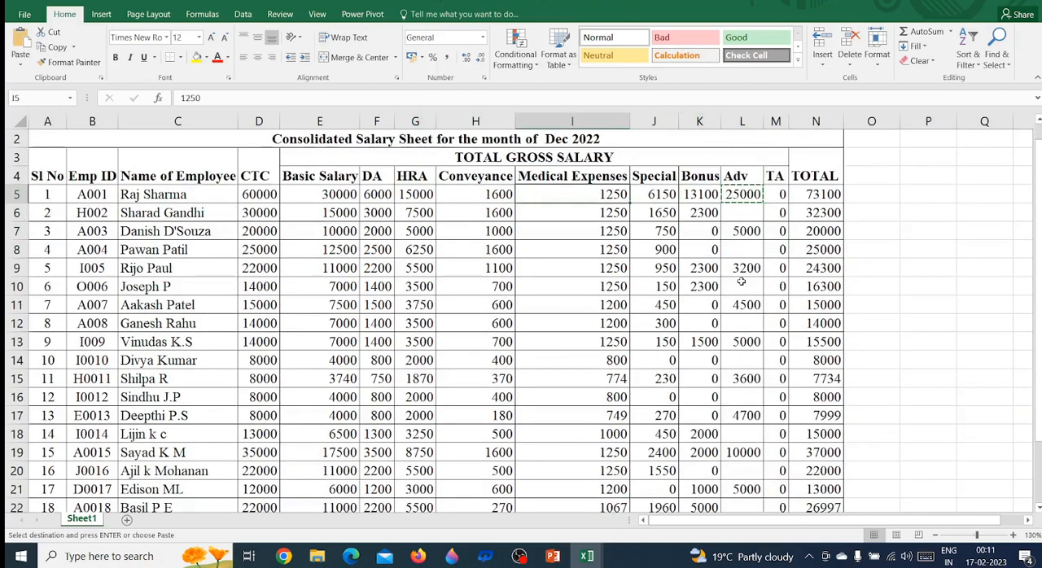
key("Right")
key("Right")
key("Down")
key("Down")
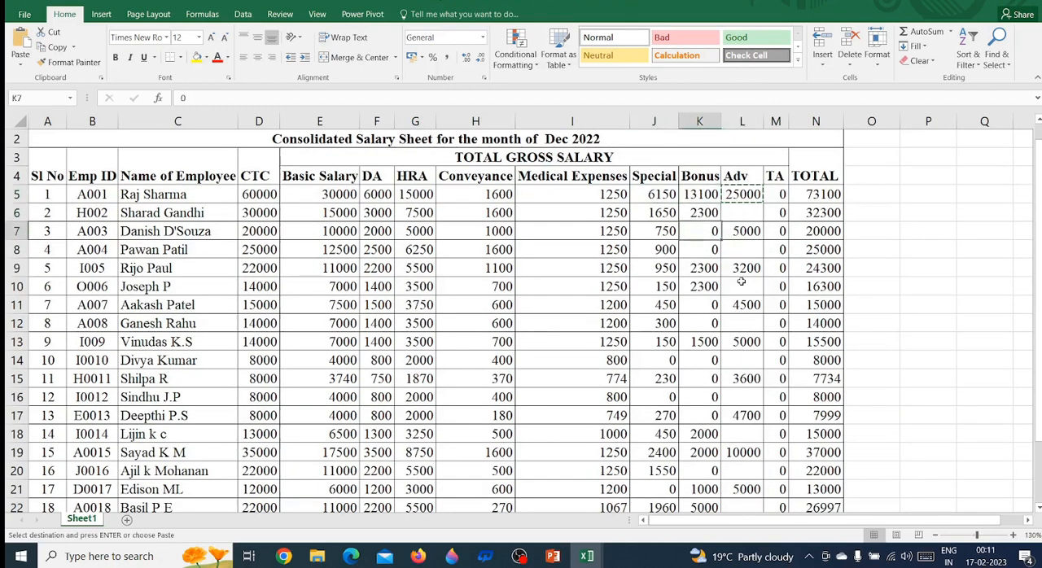
key("Left")
key("Left")
key("Left")
key("Left")
key("Left")
key("Left")
key("Left")
key("Left")
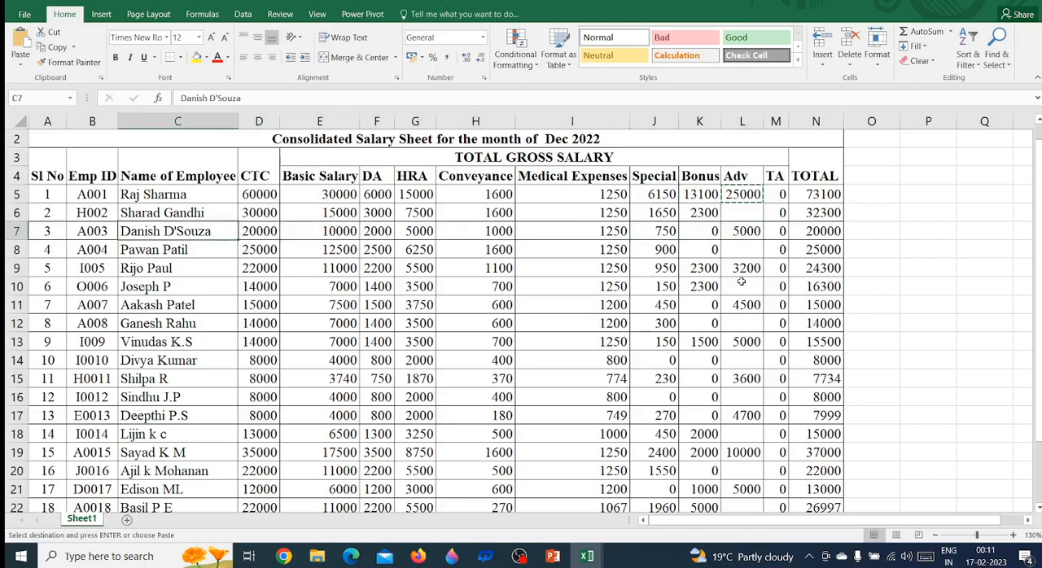
key("Right")
key("Right")
key("Right")
key("Right")
key("Right")
key("Right")
key("Right")
key("Right")
key("Right")
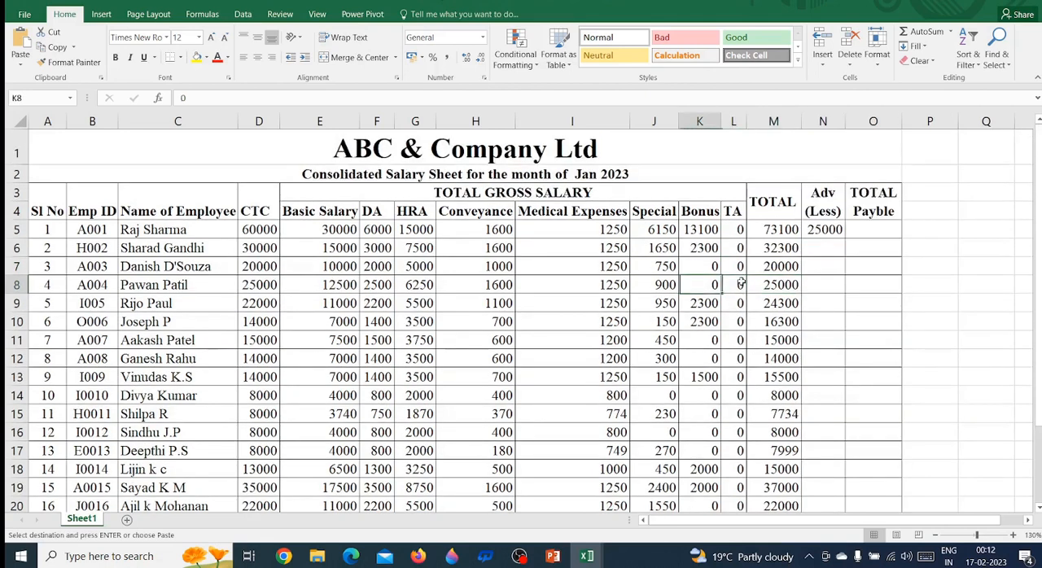
Search the Jan 2023 sheet for the third employee by first name
key("Left")
key("Left")
key("Left")
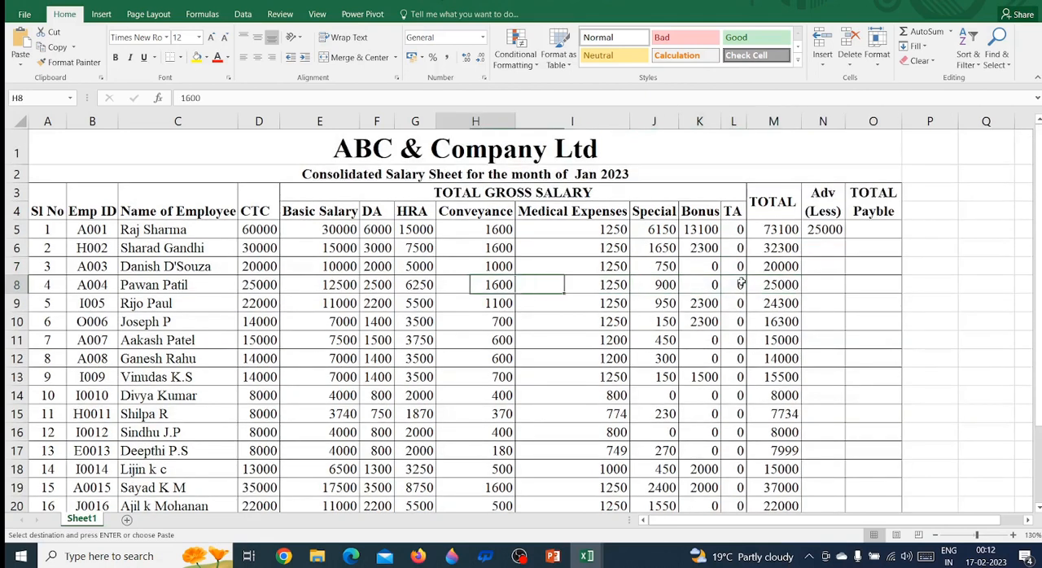
key("ctrl+f")
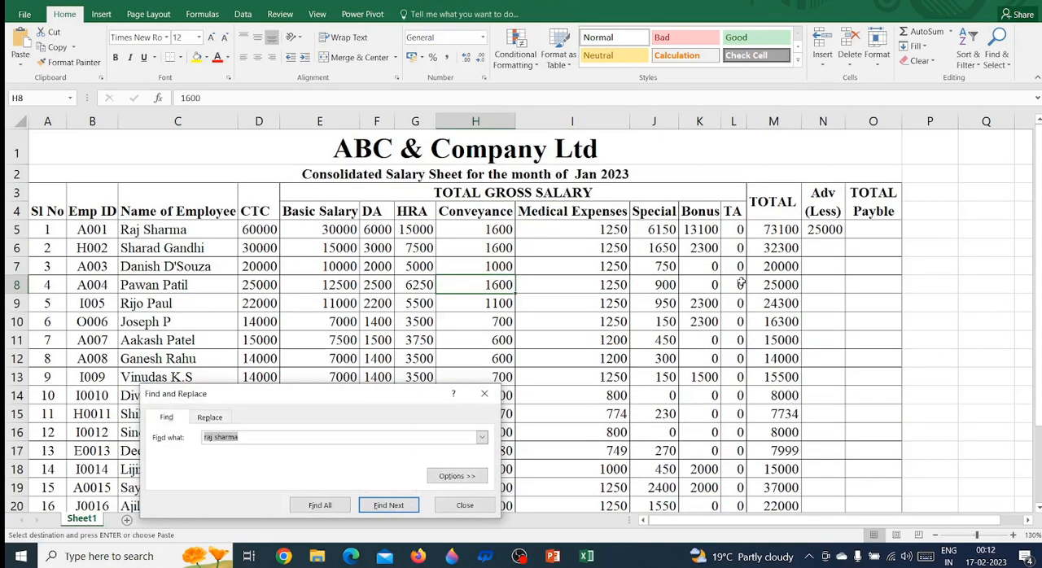
type("dab=")
key("BackSpace")
key("BackSpace")
key("BackSpace")
key("BackSpace")
type("danish")
key("Return")
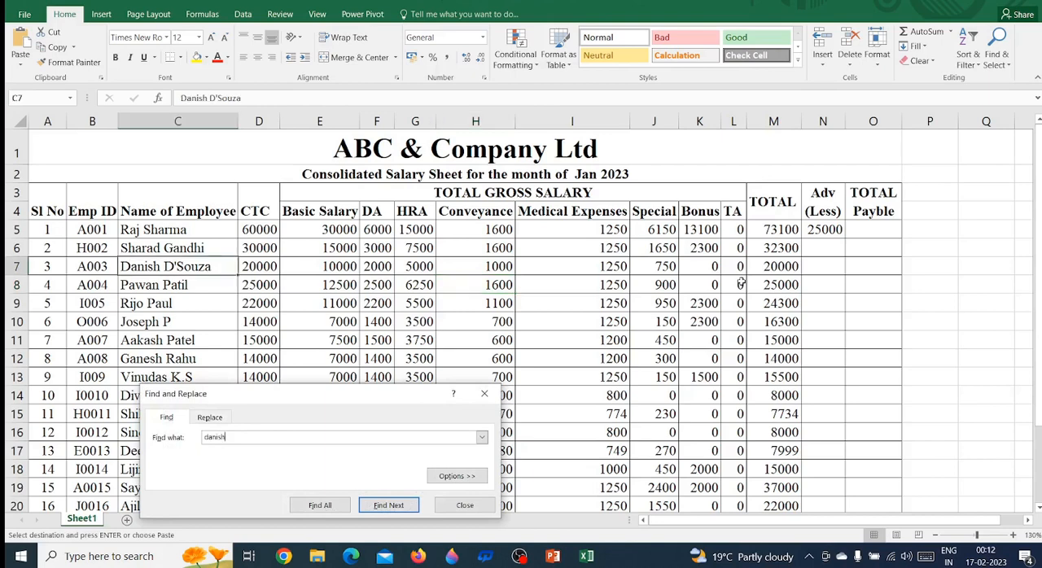
Close the search and follow the third employee's row in the Jan 2023 sheet across to the TOTAL column
key("Escape")
key("Right")
key("Right")
key("Right")
key("Right")
key("Right")
key("Right")
key("Right")
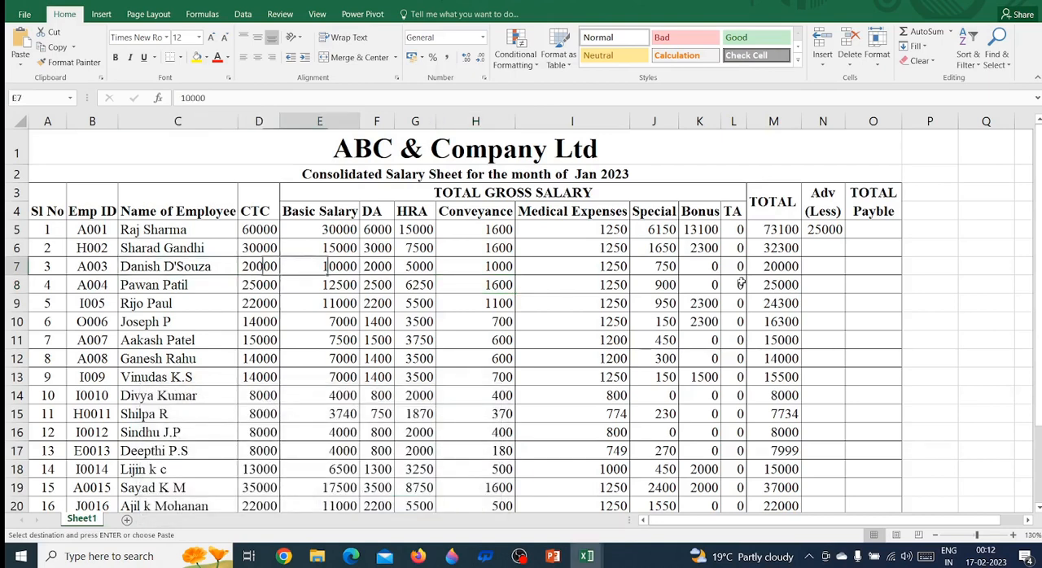
key("Right")
key("Right")
key("Right")
key("Right")
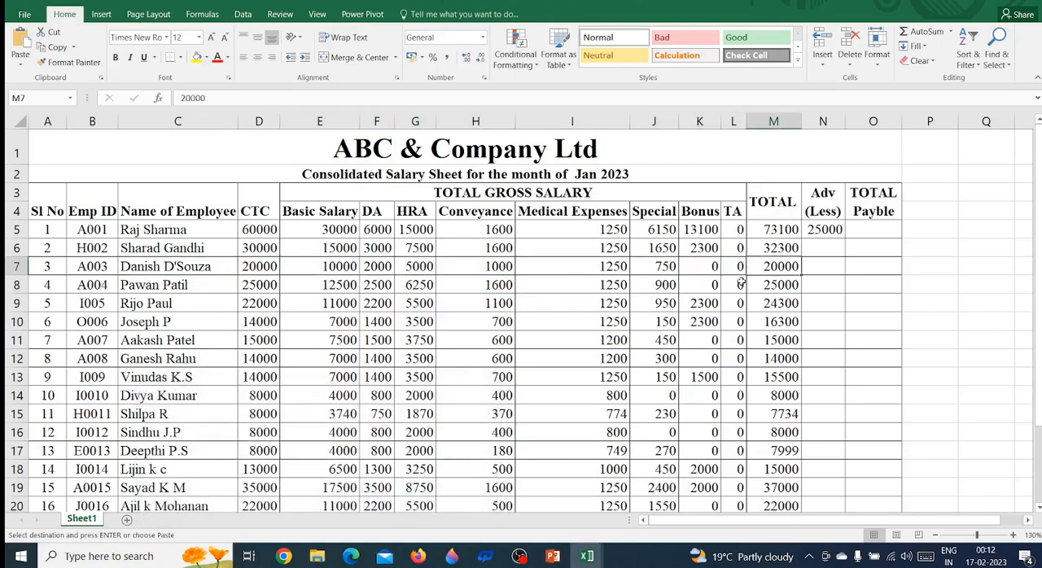
Copy the third employee's advance from cell L7 of the Dec 2022 sheet
key("ctrl+Tab")
key("Right")
key("Right")
key("Right")
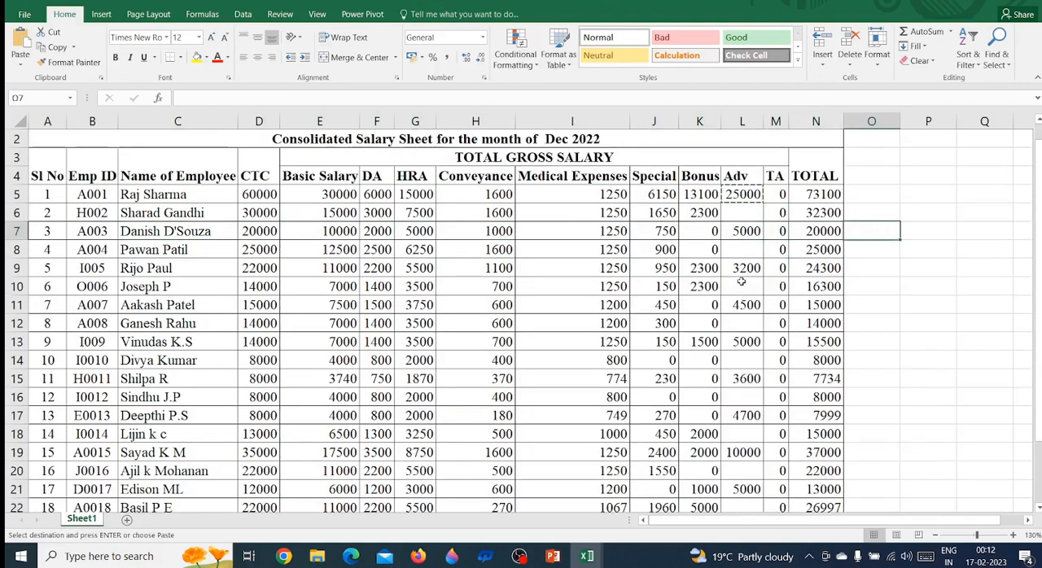
key("Left")
key("Left")
key("Left")
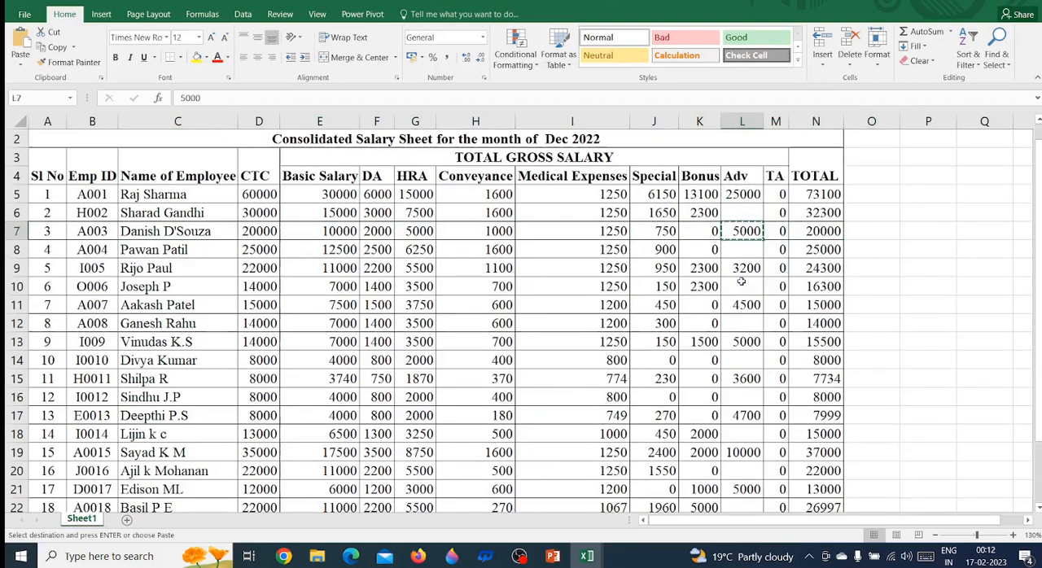
Paste the copied advance into the third employee's Adv (Less) cell, N7, in the Jan 2023 sheet
key("ctrl+Tab")
key("Right")
key("Right")
key("Left")
Trace row 7 of the Jan 2023 sheet back to the employee's name and across to the TA column
key("Left")
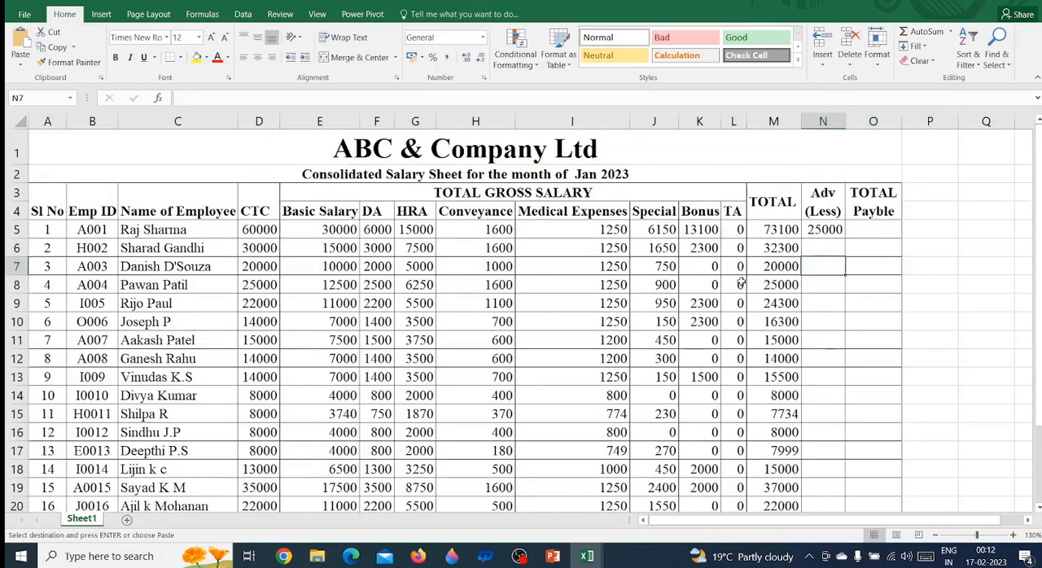
key("ctrl+v")
key("Left")
key("Left")
key("Left")
key("Left")
key("Left")
key("Left")
key("Left")
key("Left")
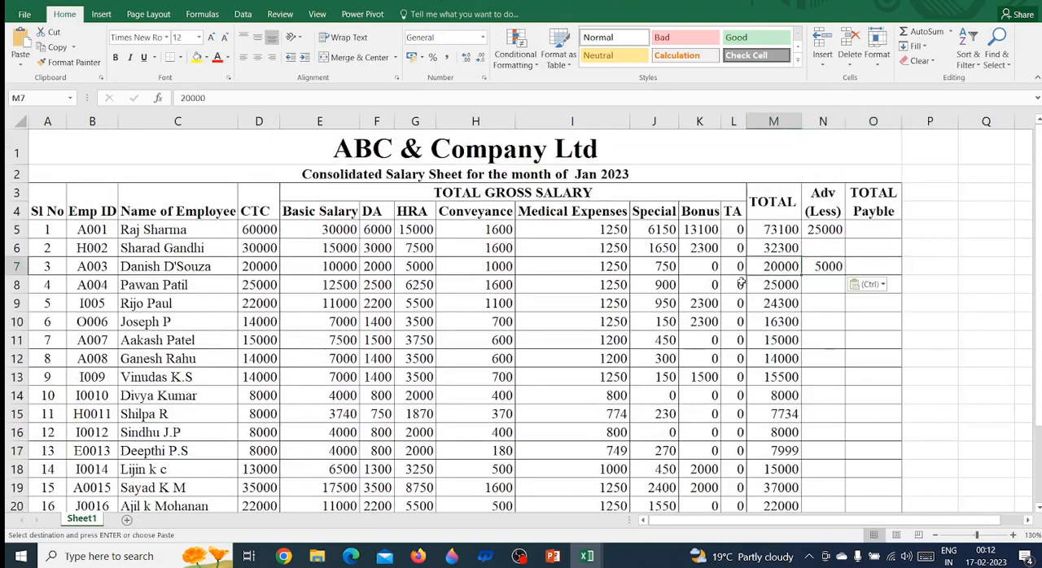
key("Left")
key("Left")
key("Left")
key("Left")
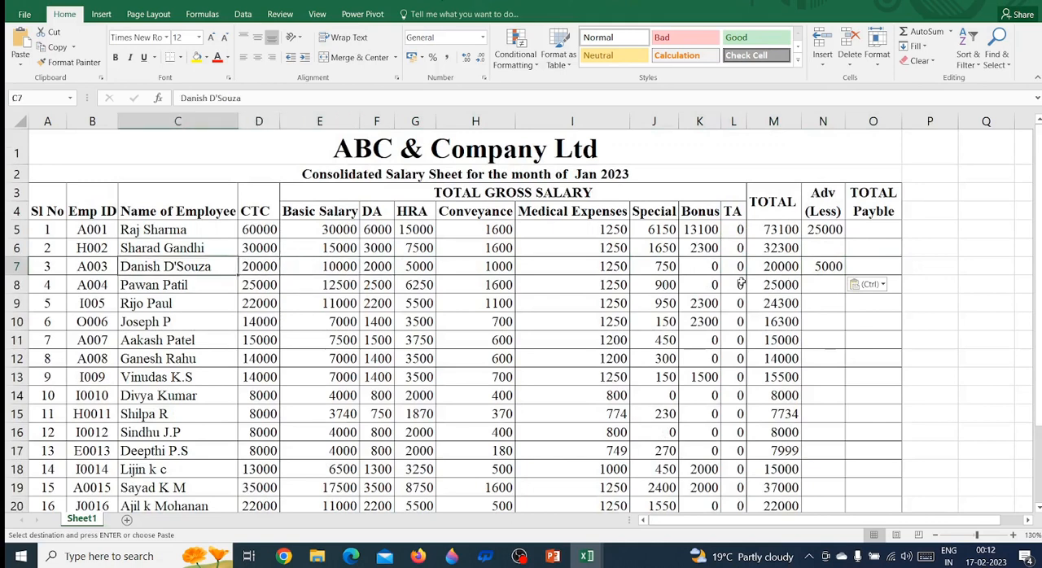
key("Right")
key("Right")
key("Right")
key("Right")
key("Right")
key("Right")
key("Right")
key("Right")
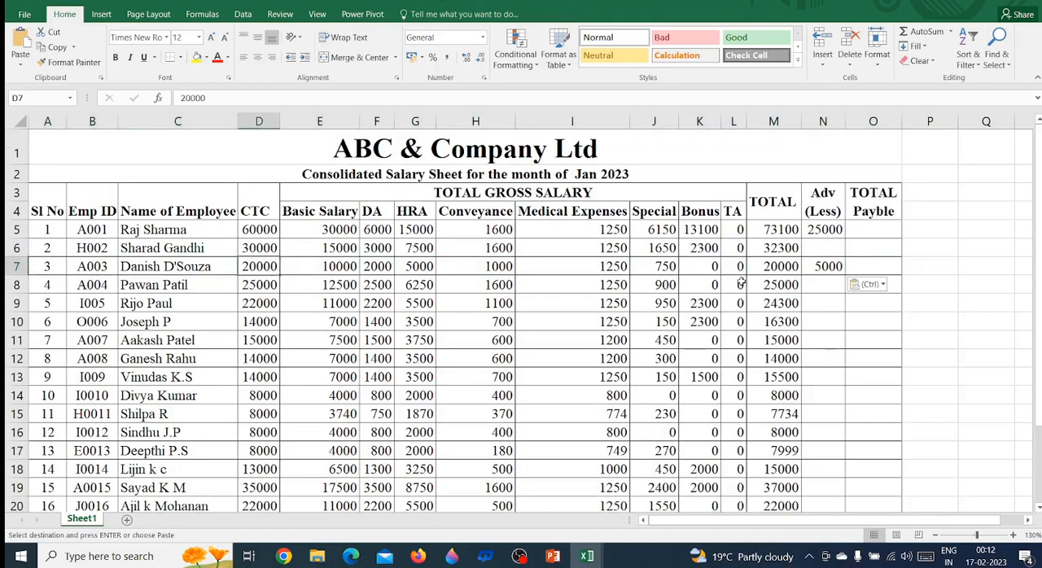
key("Right")
key("Right")
key("Right")
key("Right")
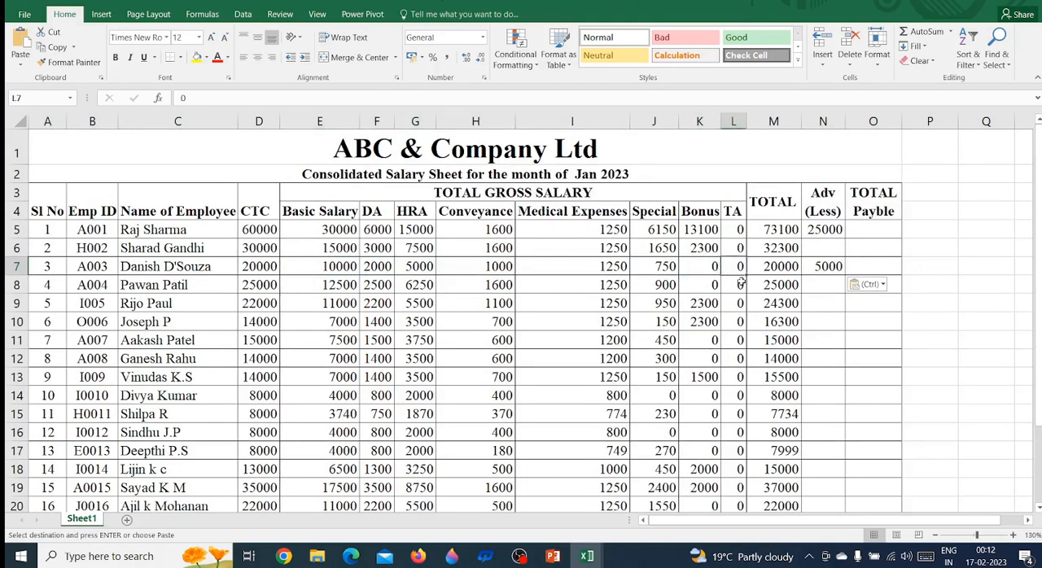
Review the third employee's Jan 2023 entries from the Emp ID through to the Bonus column
key("Left")
key("Left")
key("Left")
key("Left")
key("Left")
key("Left")
key("Left")
key("Left")
key("Left")
key("Left")
key("Left")
key("Left")
key("Left")
key("Right")
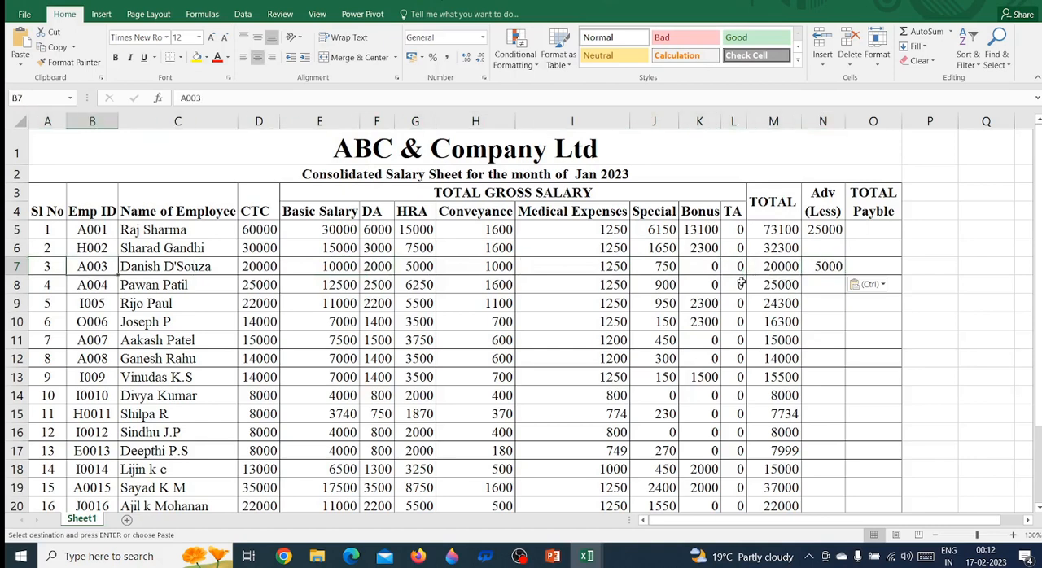
key("Right")
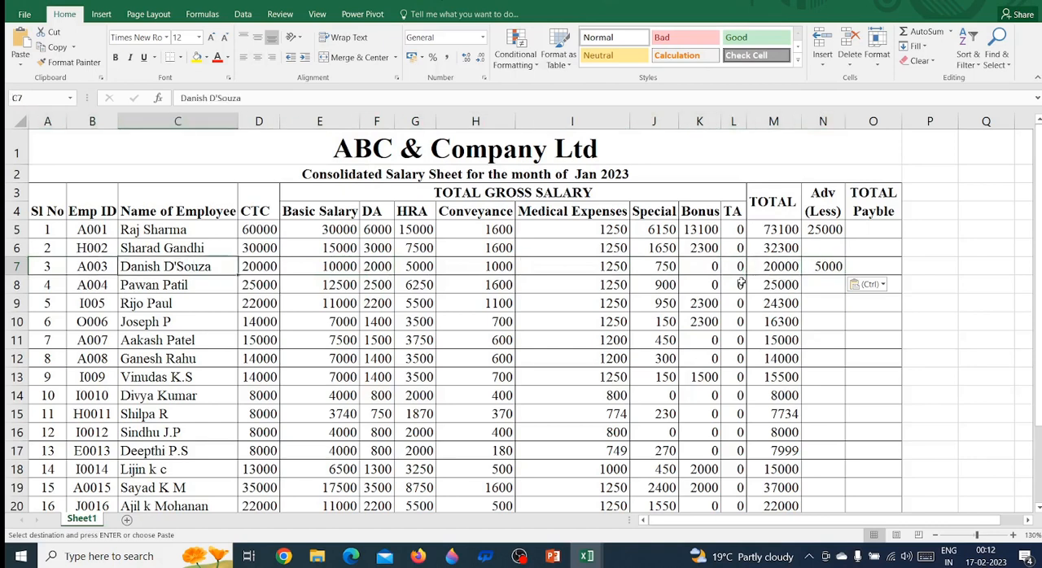
key("Right")
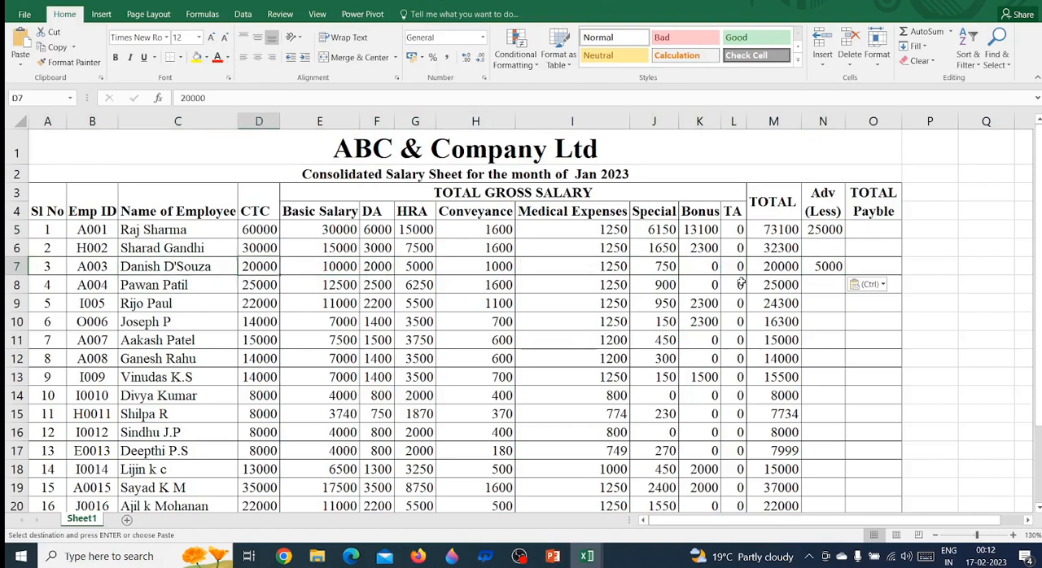
key("Right")
key("Right")
key("Right")
key("Right")
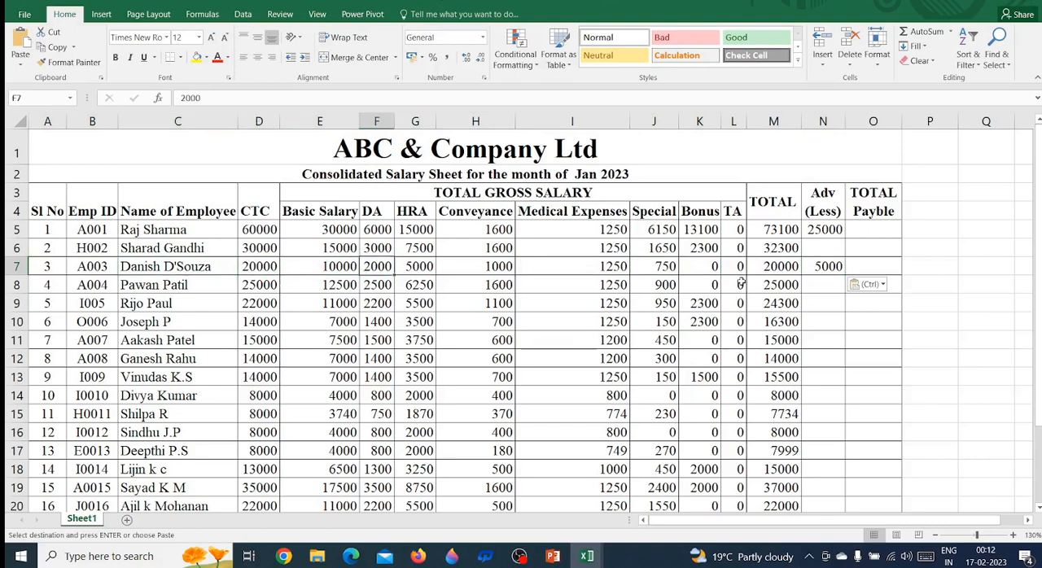
key("Right")
key("Right")
key("Right")
key("Right")
key("Right")
key("Right")
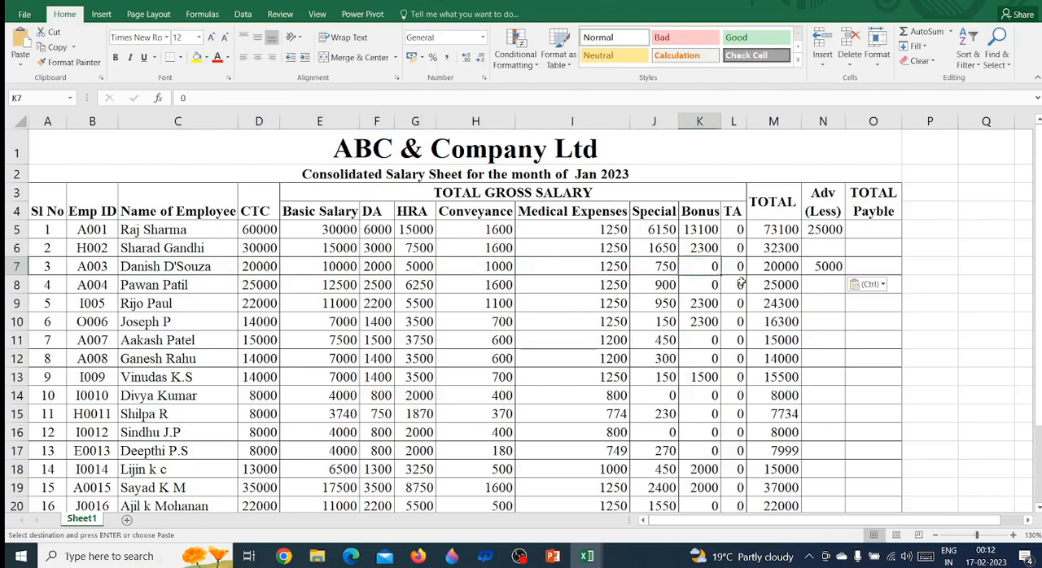
Check row 7 of the Jan 2023 sheet from the Emp ID to the Adv (Less) and TOTAL Payble cells
key("Left")
key("Left")
key("Left")
key("Left")
key("Left")
key("Left")
key("Left")
key("Left")
key("Left")
key("Left")
key("Left")
key("Left")
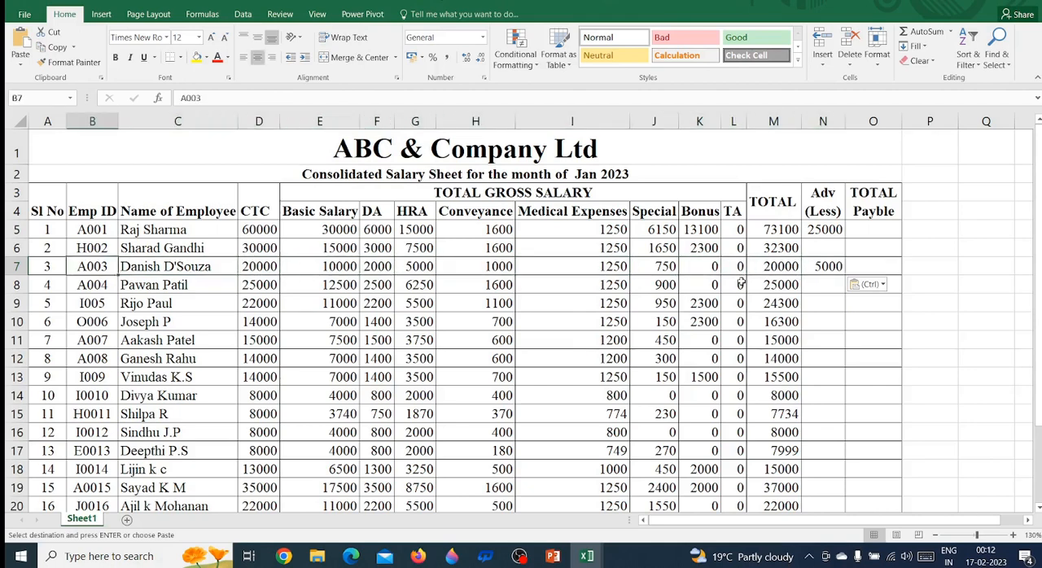
key("Right")
key("Right")
key("Right")
key("Right")
key("Right")
key("Right")
key("Right")
key("Right")
key("Right")
key("Right")
key("Right")
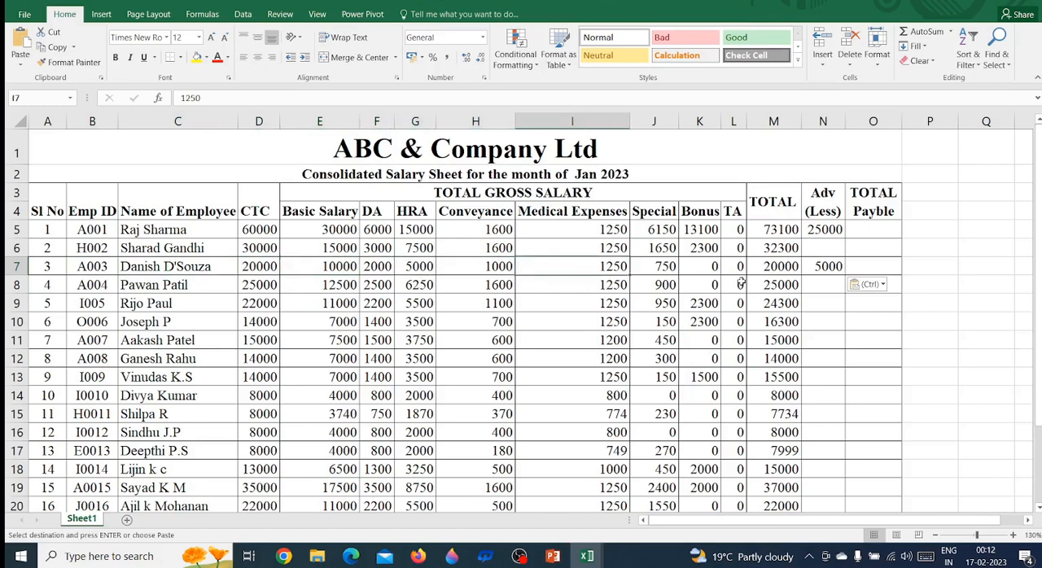
key("Right")
key("Right")
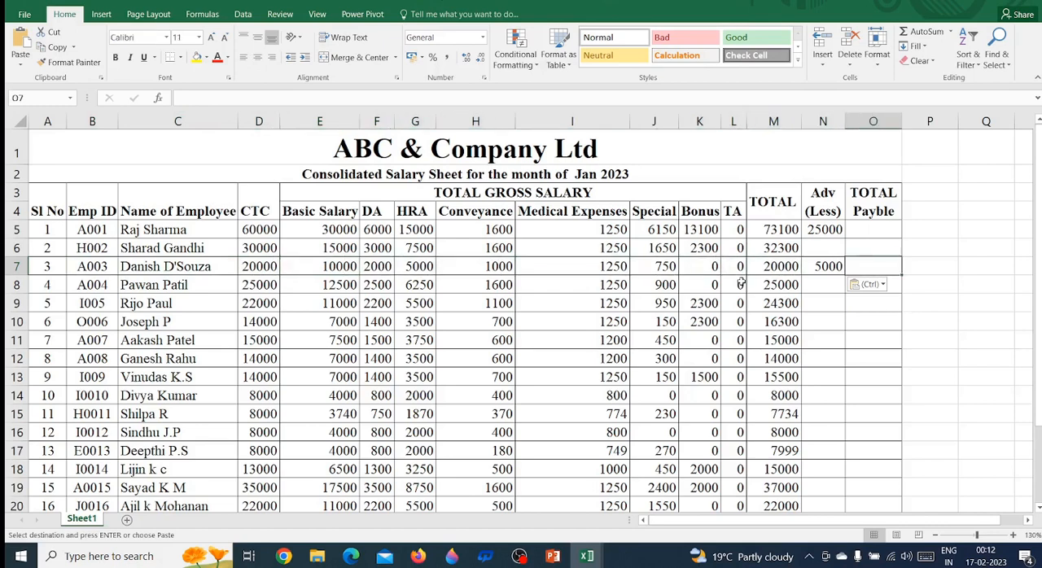
key("Left")
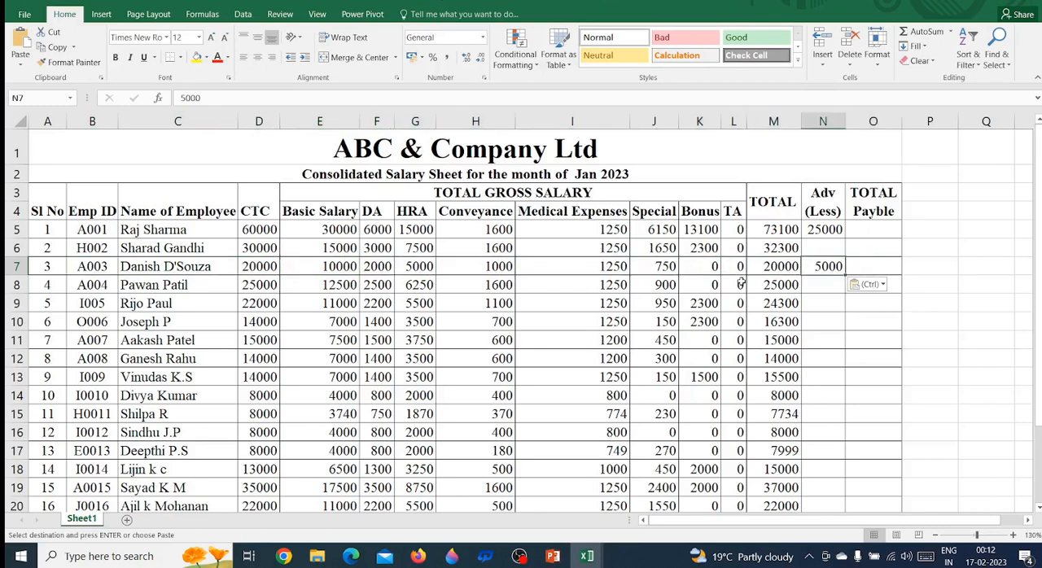
key("Left")
key("Left")
key("Left")
key("Left")
key("Left")
key("Left")
key("Left")
key("Left")
key("Left")
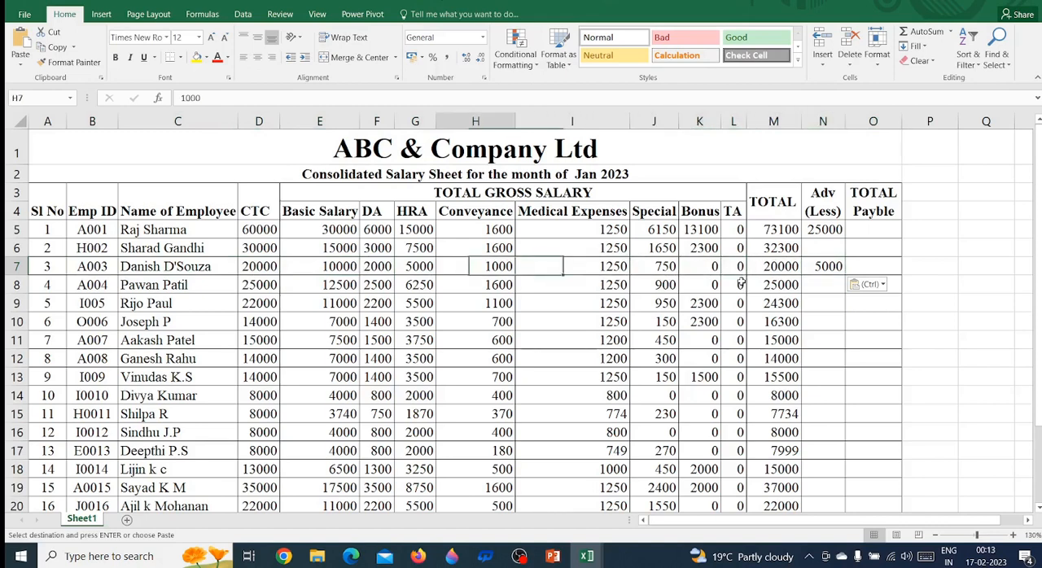
Trace row 7 of the Jan 2023 sheet back to the Sl No and across to the TA column
key("Left")
key("Left")
key("Left")
key("Left")
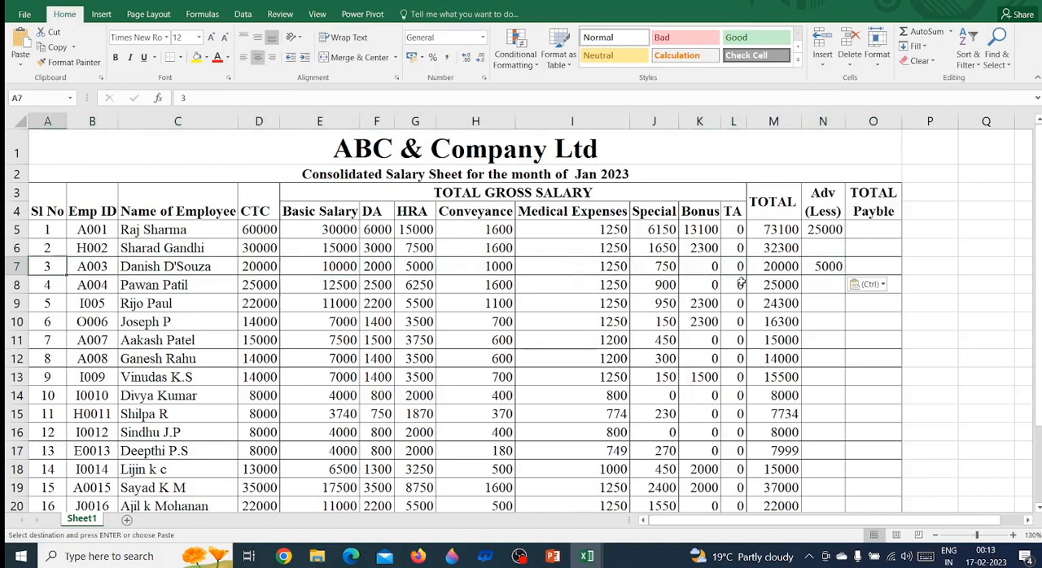
key("Right")
key("Right")
key("Right")
key("Right")
key("Right")
key("Right")
key("Right")
key("Right")
key("Right")
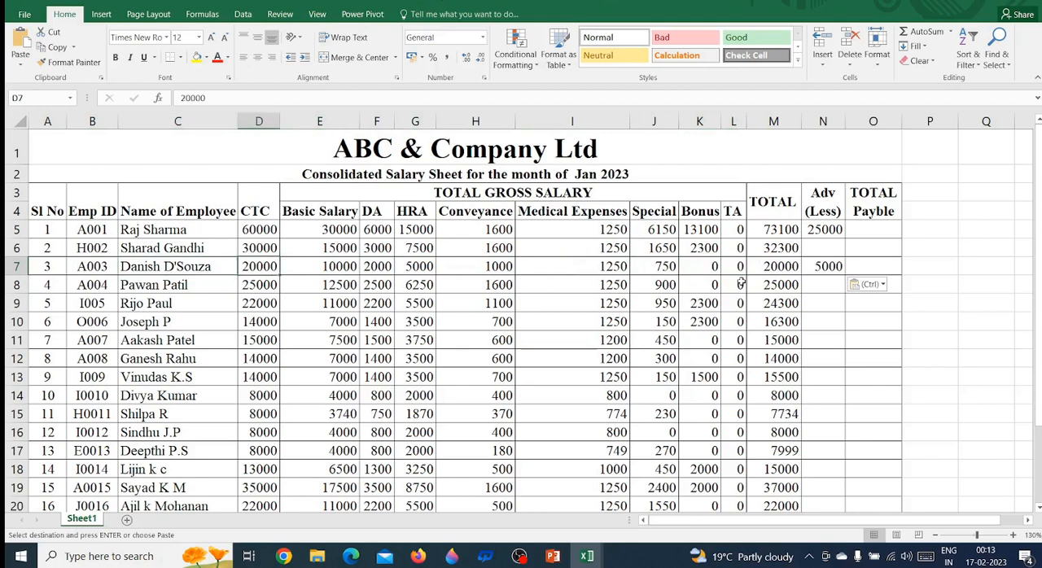
key("Right")
key("Right")
key("Right")
key("Right")
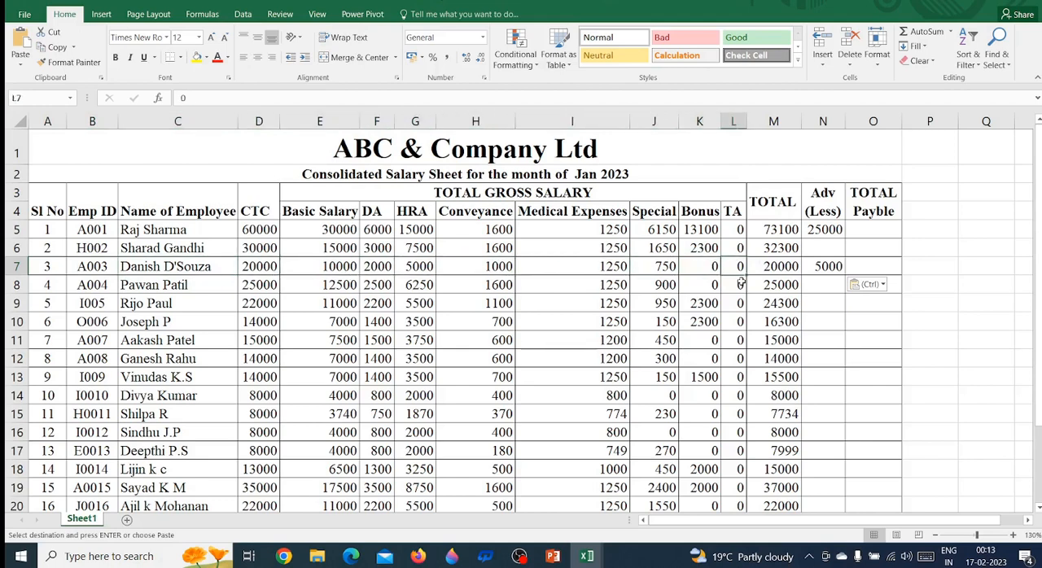
Review row 7 of the Jan 2023 sheet from the TA column back to the Sl No and across to Adv (Less)
key("Left")
key("Left")
key("Left")
key("Left")
key("Left")
key("Left")
key("Left")
key("Left")
key("Left")
key("Left")
key("Left")
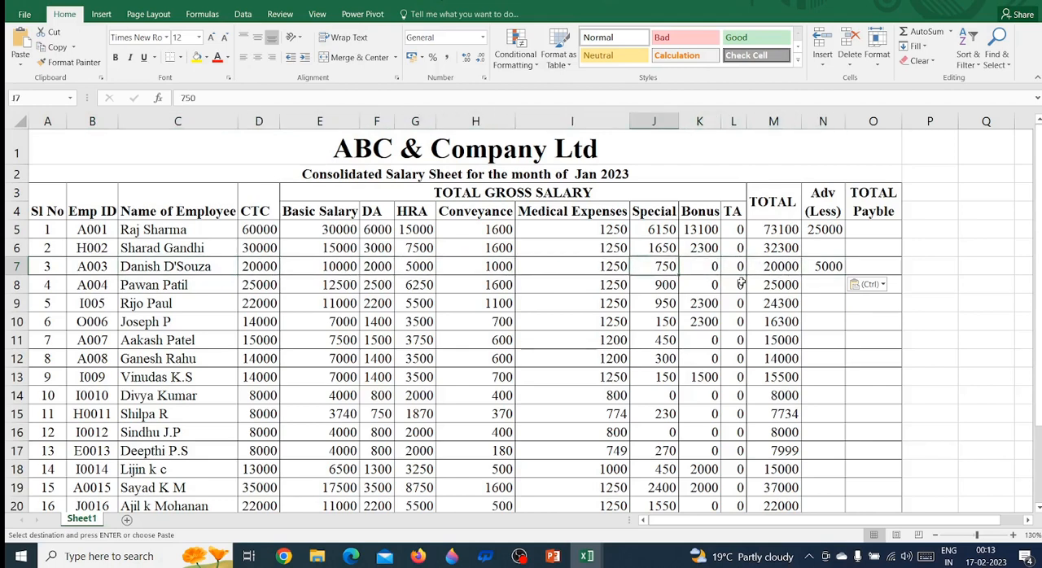
key("Left")
key("Left")
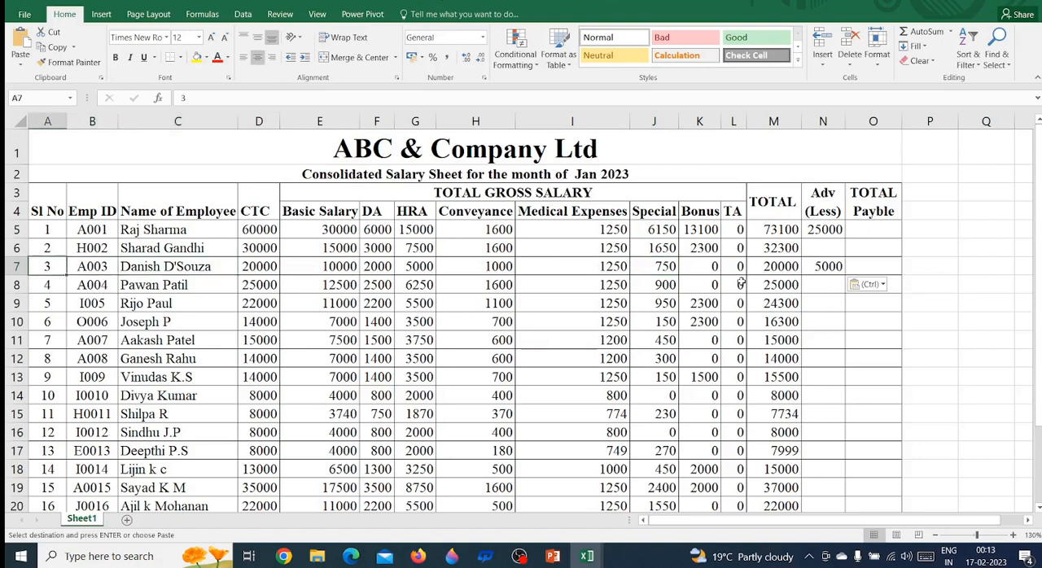
key("Right")
key("Right")
key("Right")
key("Right")
key("Right")
key("Right")
key("Right")
key("Right")
key("Right")
key("Right")
key("Right")
key("Right")
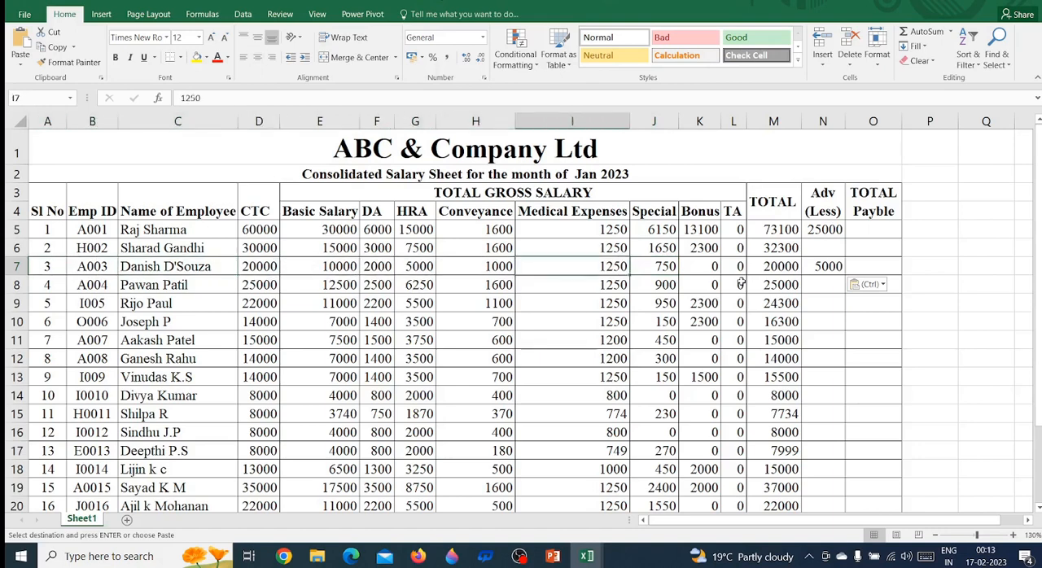
key("Right")
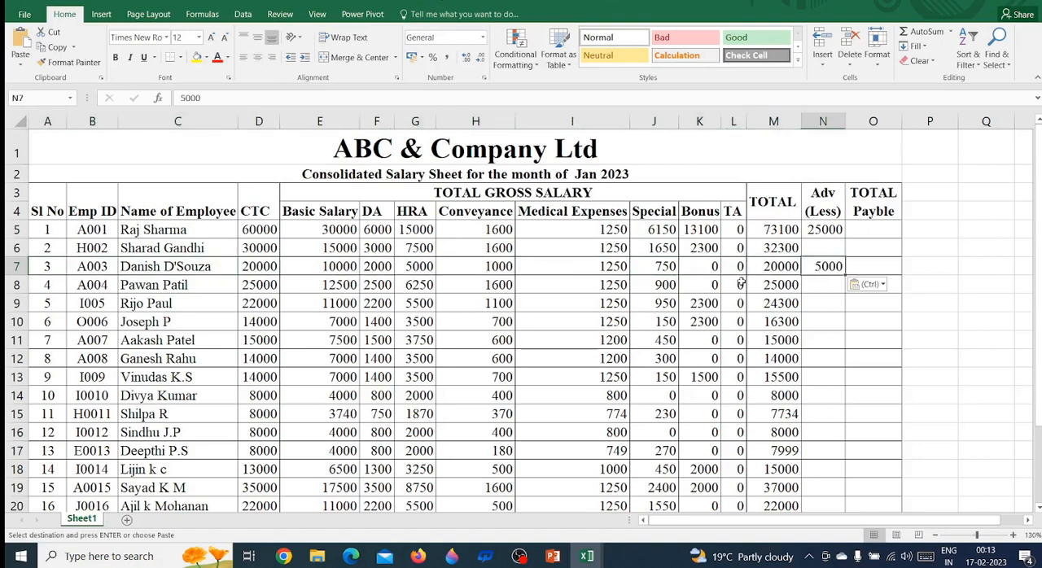
Compare the third employee's row in the Jan 2023 sheet with the advance recorded in the Dec 2022 sheet
key("Left")
key("Left")
key("Left")
key("Left")
key("Left")
key("Left")
key("Left")
key("Left")
key("Left")
key("Left")
key("Left")
key("Left")
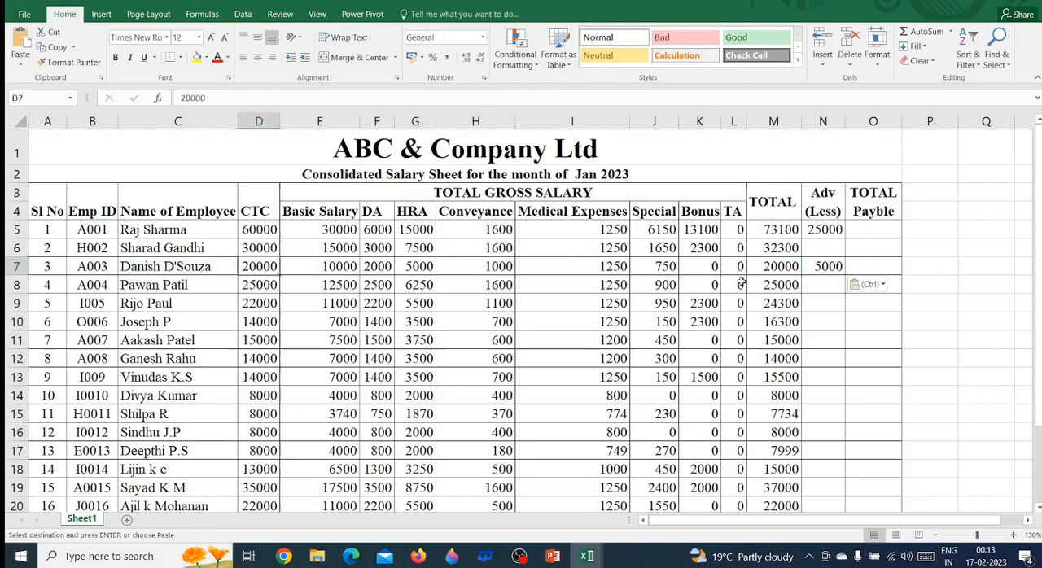
key("alt+Tab")
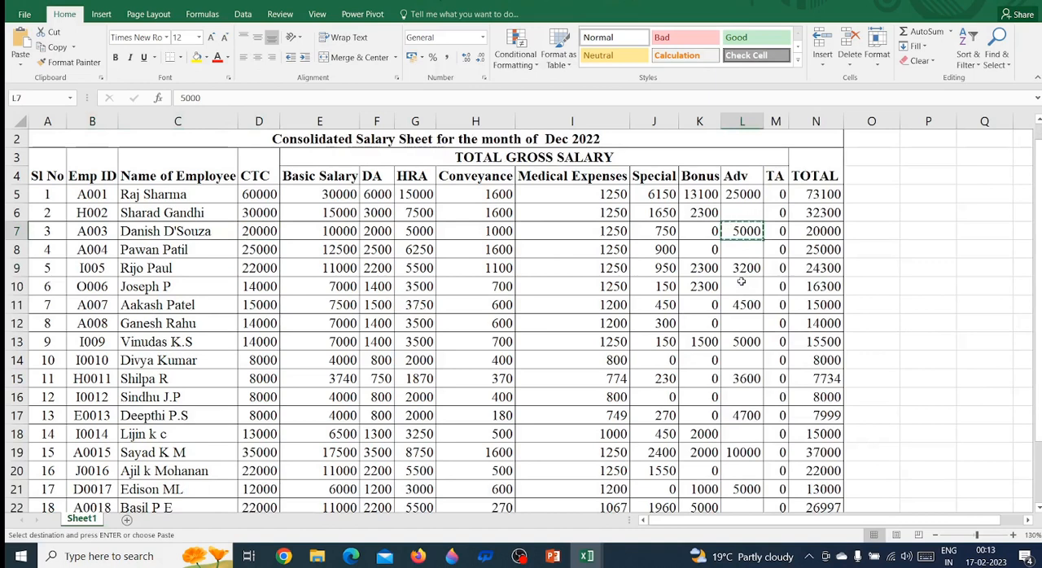
key("alt+Tab")
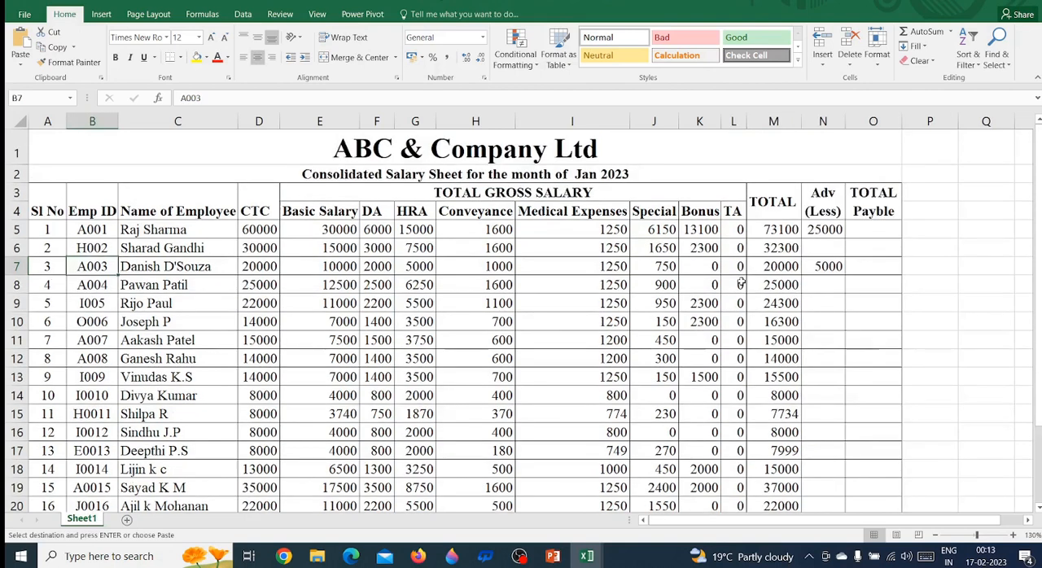
Clear the manually pasted advances from cells N5:N7 in the Jan 2023 sheet's Adv (Less) column
key("Right")
key("Right")
key("Right")
key("Right")
key("Right")
key("Right")
key("Right")
key("Right")
key("Right")
key("Right")
key("Right")
key("Right")
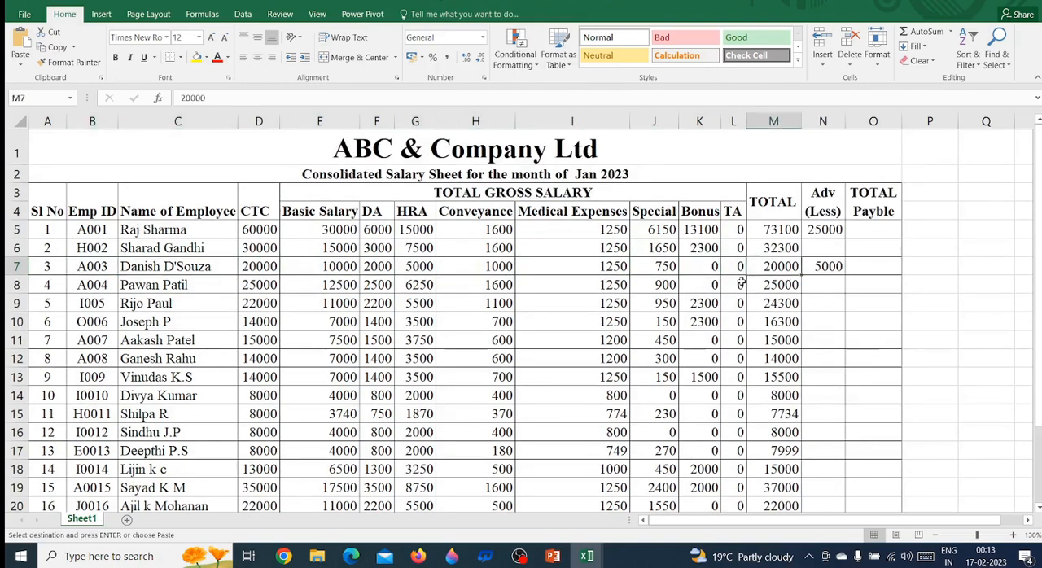
key("Up")
key("Up")
key("shift+Down")
key("shift+Down")
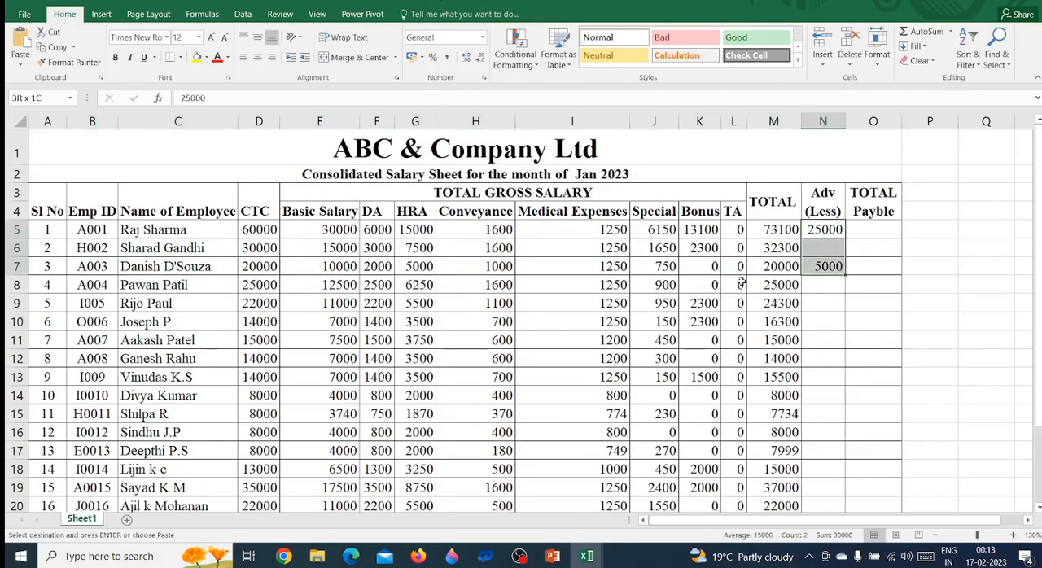
key("Delete")
key("Down")
key("Down")
key("Down")
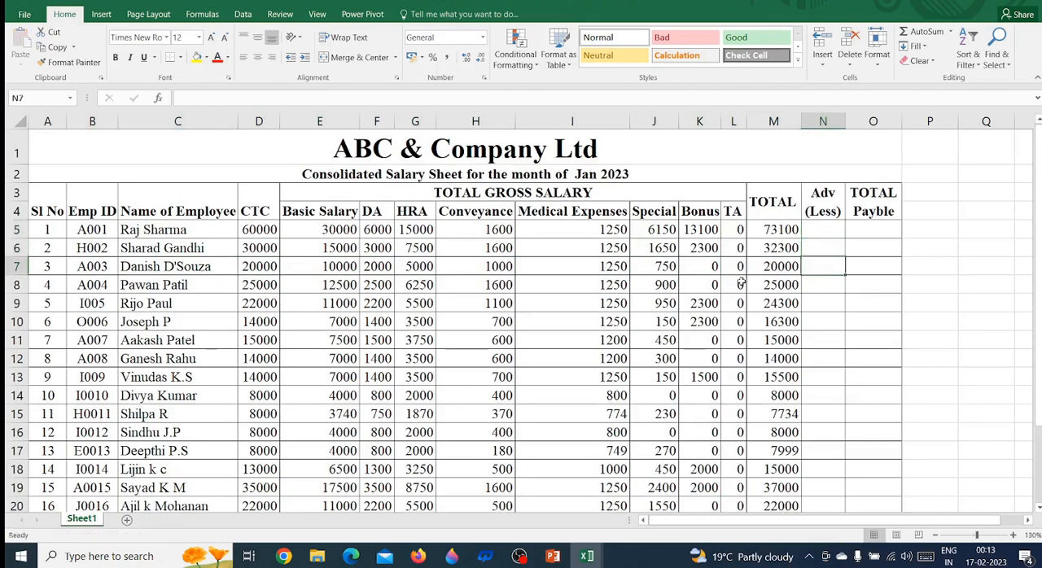
Check the first employee's advance, L5, in the Dec 2022 sheet and return to the Jan 2023 sheet
key("Up")
key("Up")
key("Up")
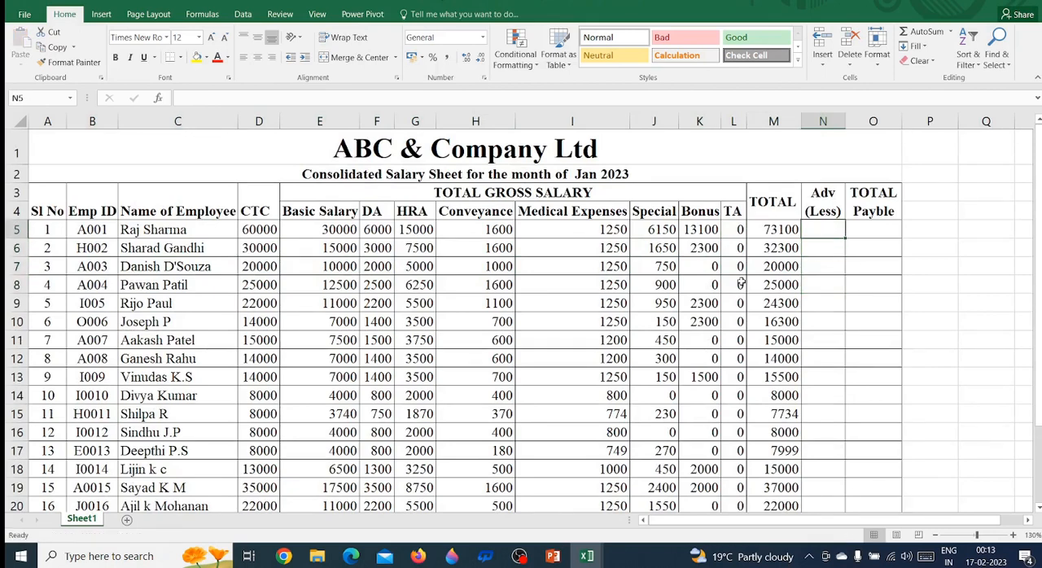
key("alt+Tab")
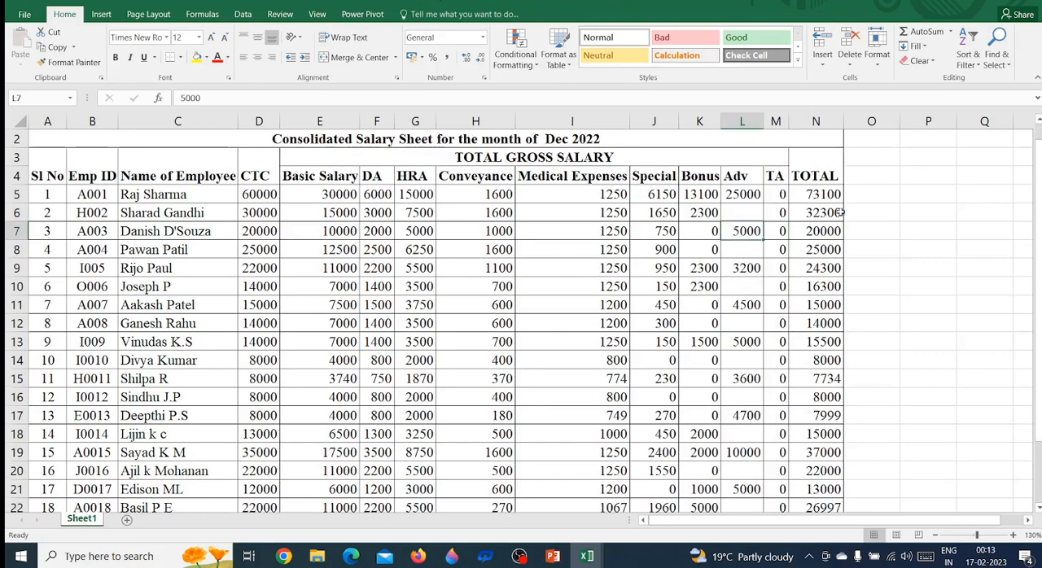
left_click(742, 196)
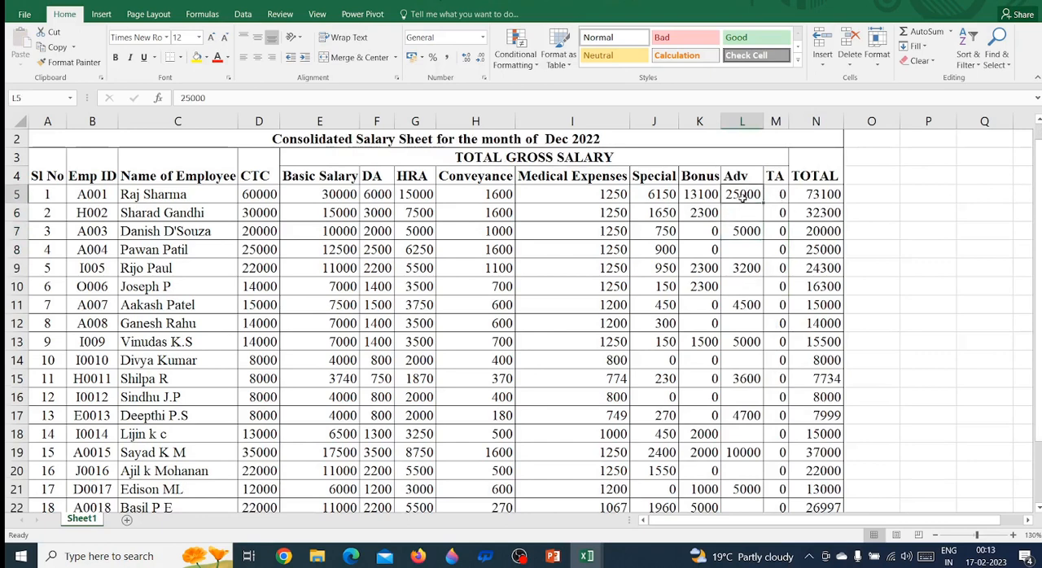
key("alt+Tab")
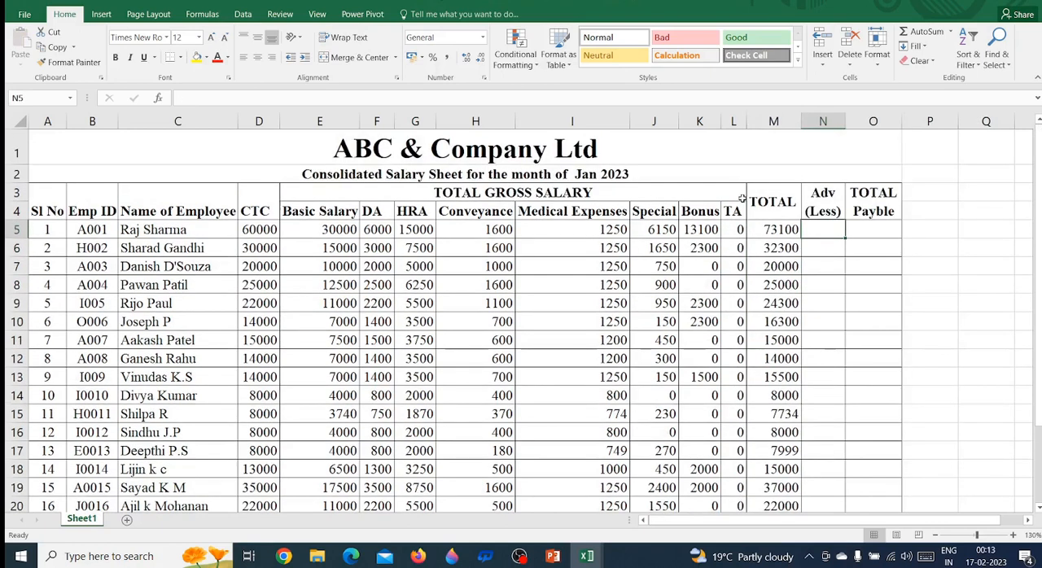
Trace the first employee's Jan 2023 row from the name to the Adv (Less) cell and back
left_click(167, 232)
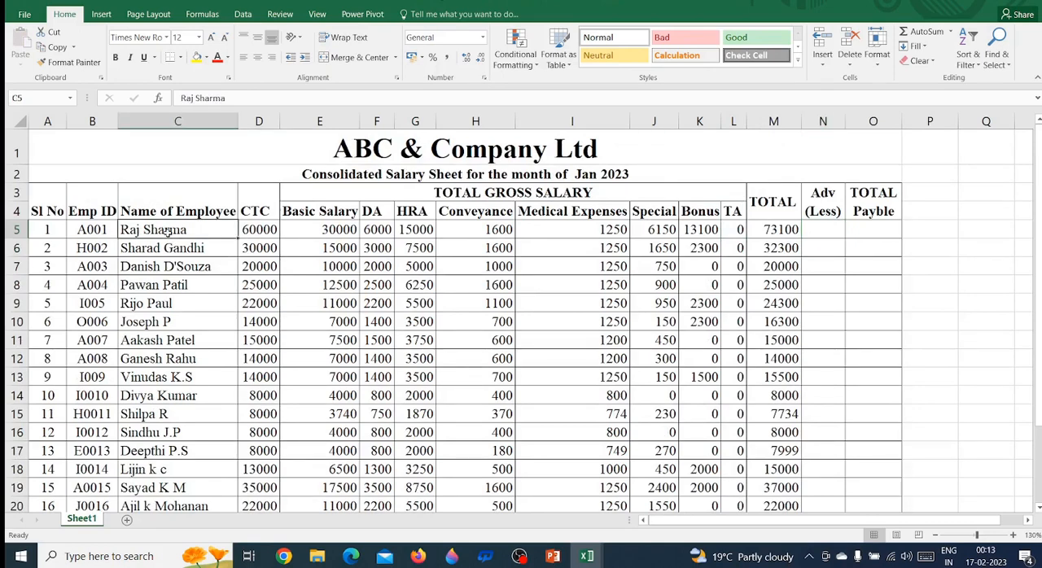
key("Right")
key("Right")
key("Right")
key("Right")
key("Right")
key("Right")
key("Right")
key("Right")
key("Right")
key("Right")
key("Right")
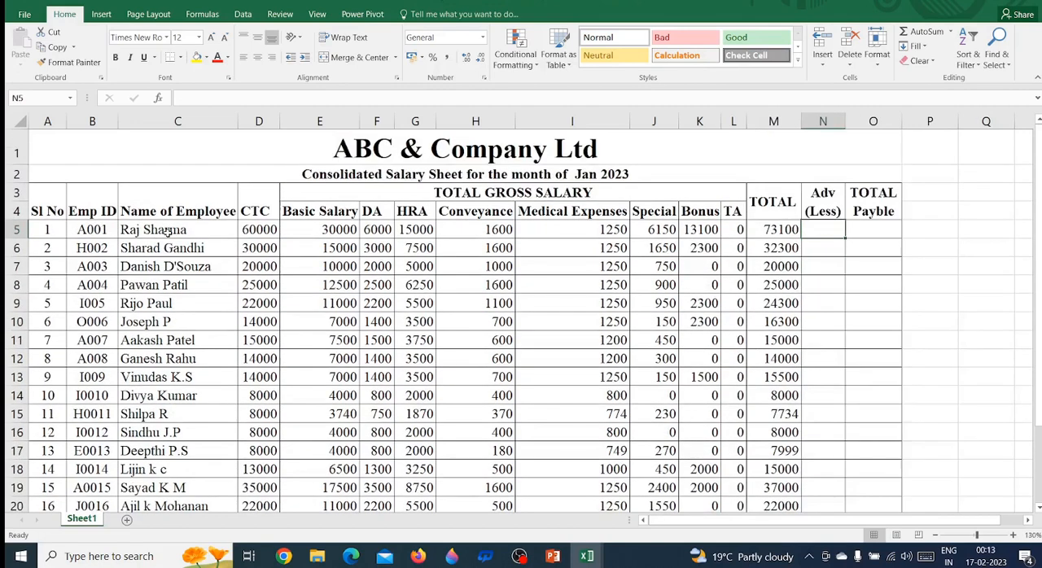
key("Left")
key("Left")
key("Left")
key("Left")
key("Left")
key("Left")
key("Left")
key("Left")
key("Left")
key("Left")
key("Left")
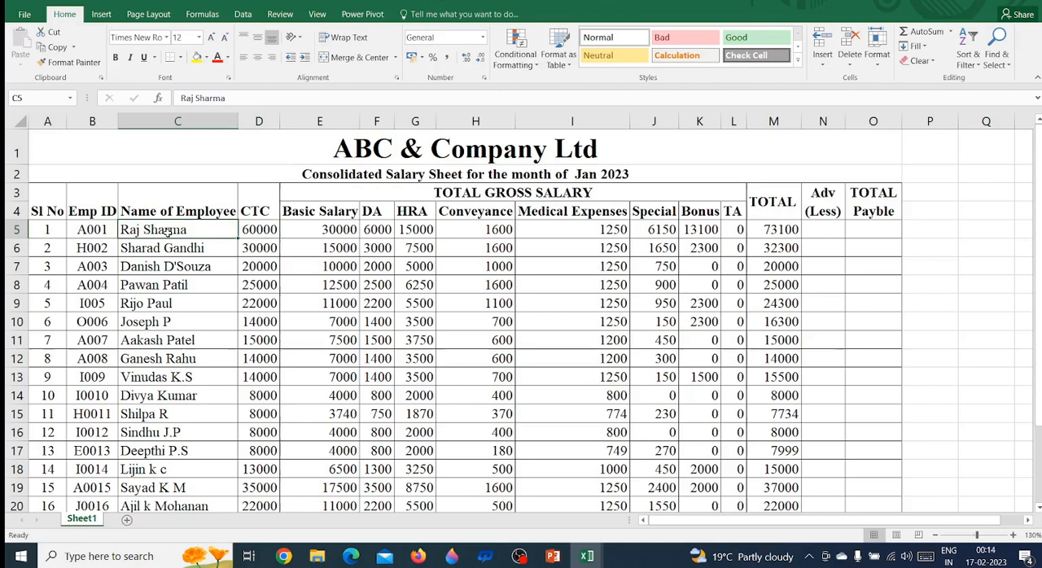
Examine the employee names and Emp IDs in rows 5 to 9 and the Emp ID heading as possible lookup values
key("Down")
key("Down")
key("Down")
key("Down")
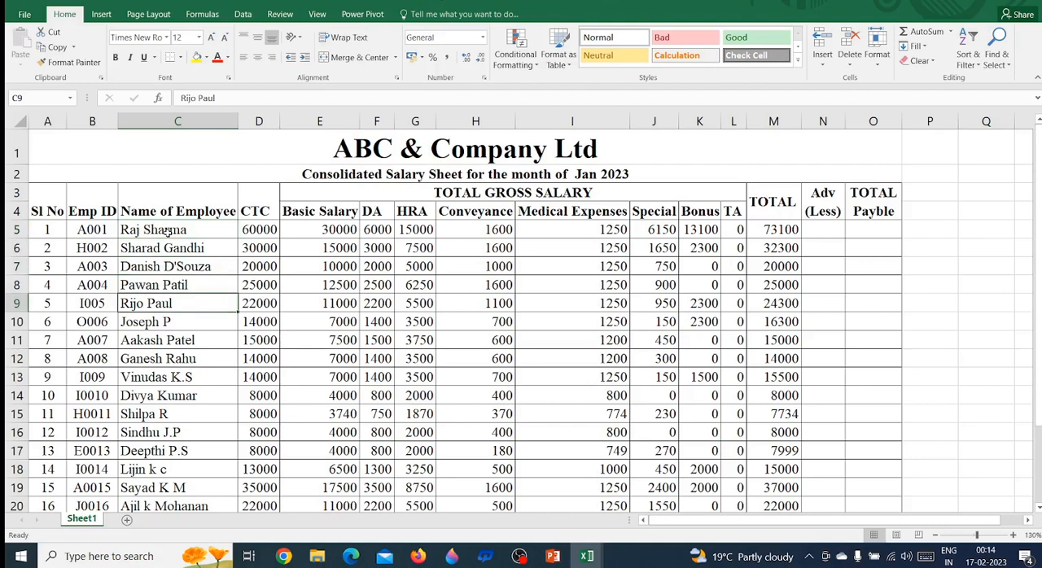
key("Down")
key("Up")
key("Left")
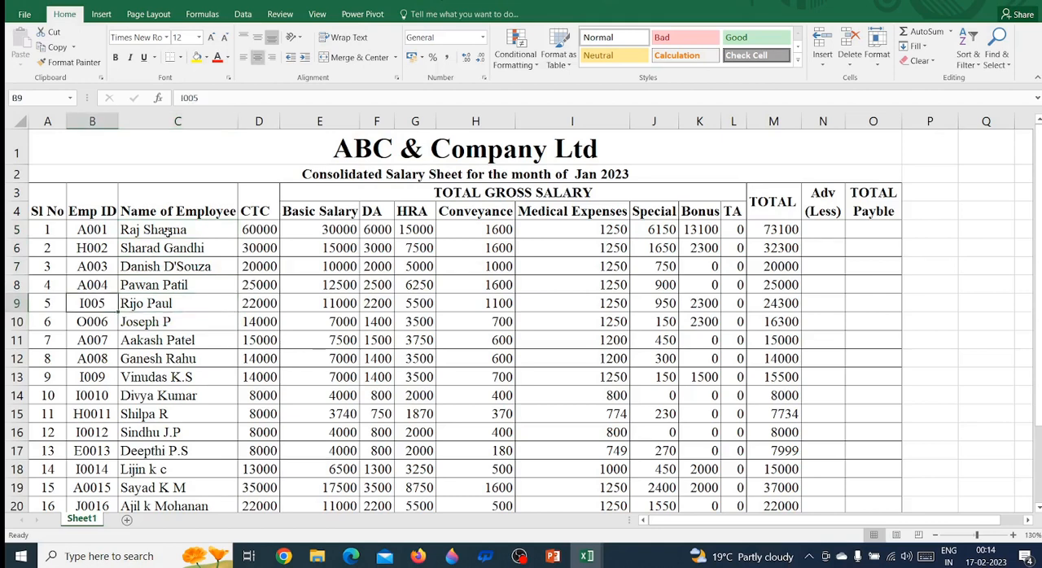
key("Right")
key("Left")
key("Up")
key("Up")
key("Up")
key("Up")
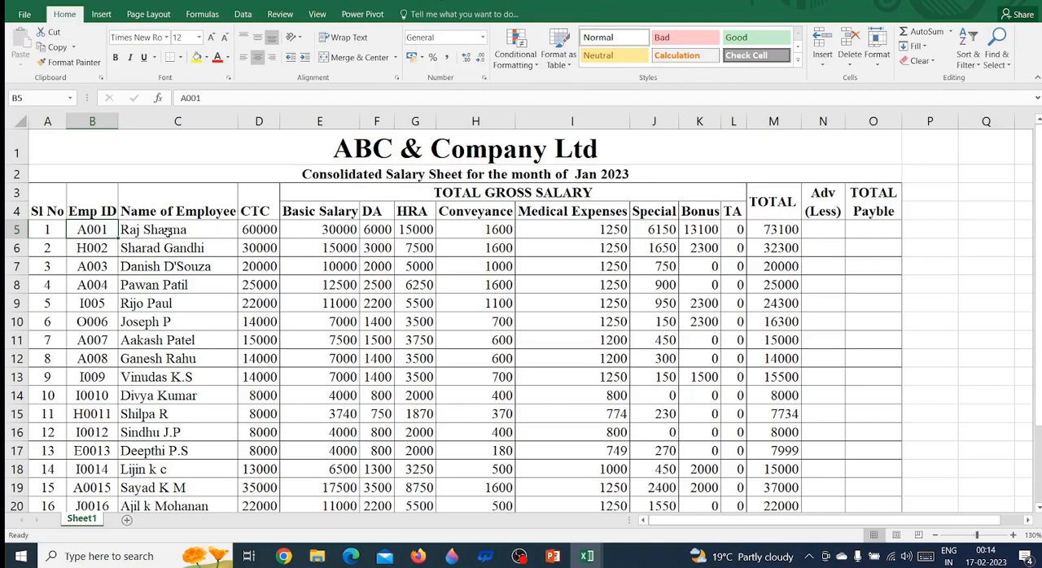
key("Down")
key("Up")
key("Up")
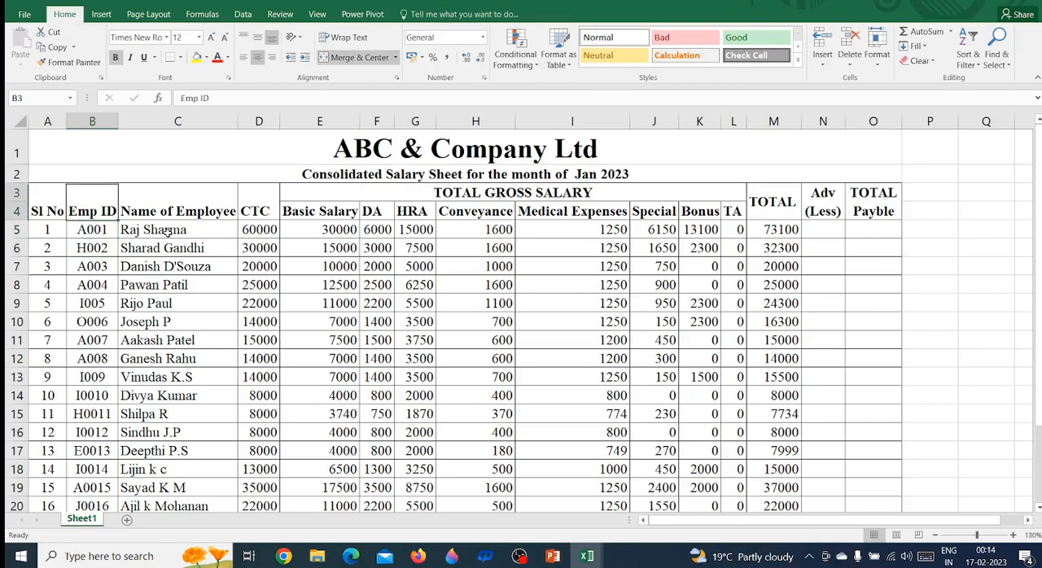
Start a VLOOKUP formula in the first employee's Adv (Less) cell, N5, of the Jan 2023 sheet
key("Down")
key("Right")
key("Right")
key("Right")
key("Right")
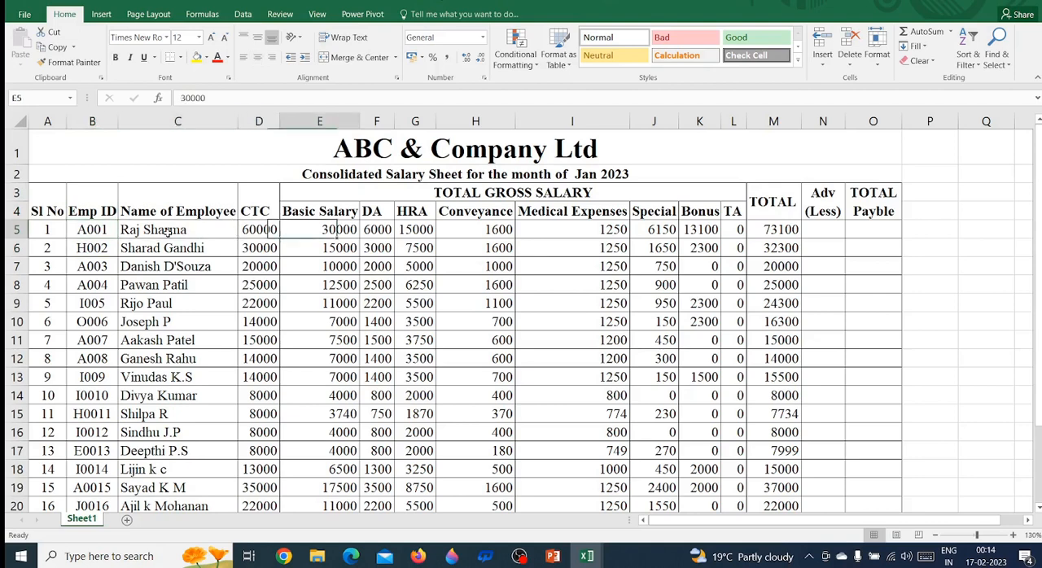
key("Right")
key("Right")
key("Right")
key("Right")
key("Right")
key("Right")
key("Right")
key("Right")
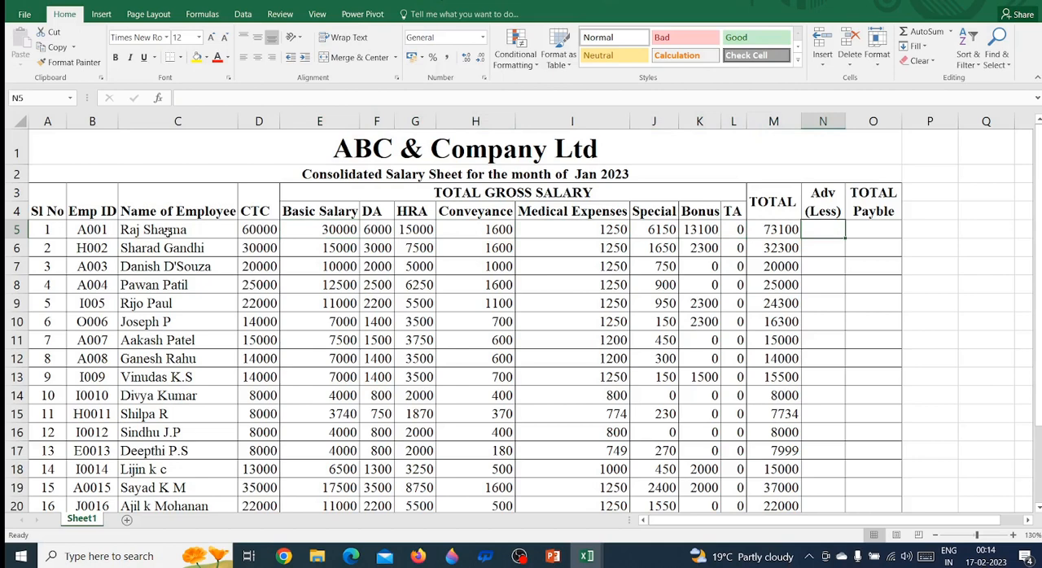
type("=")
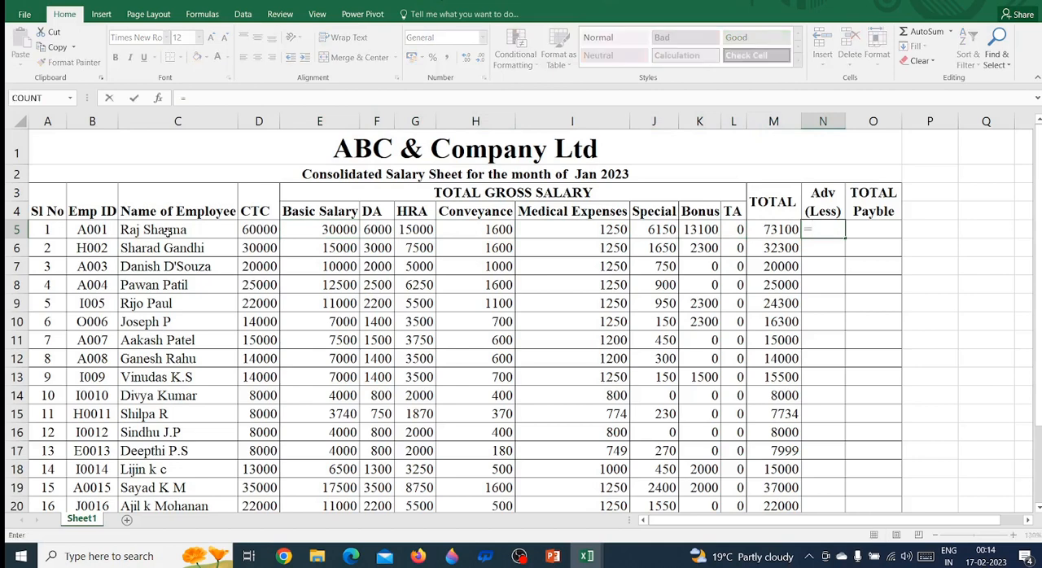
type("vlo")
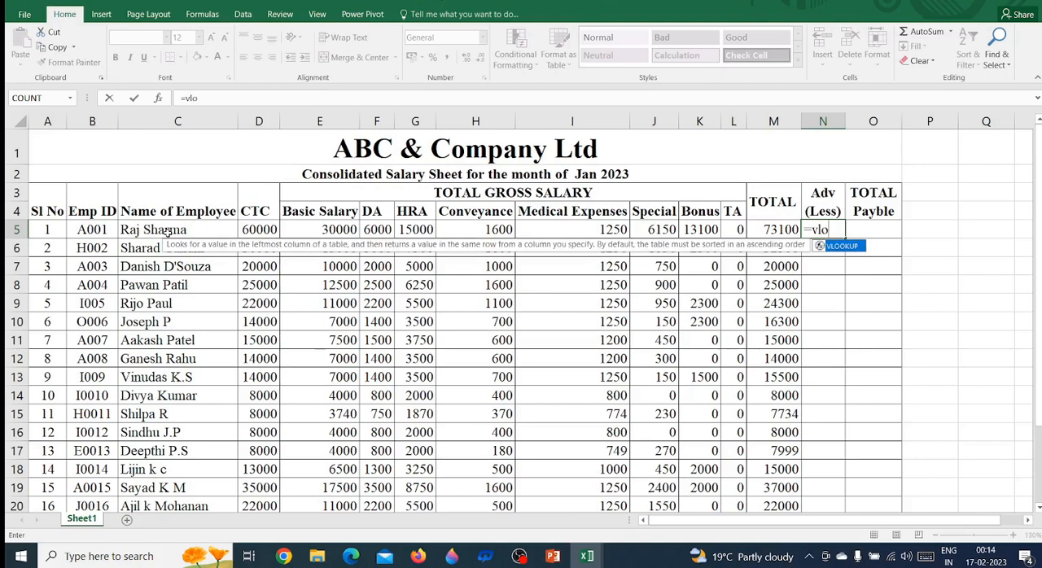
key("Tab")
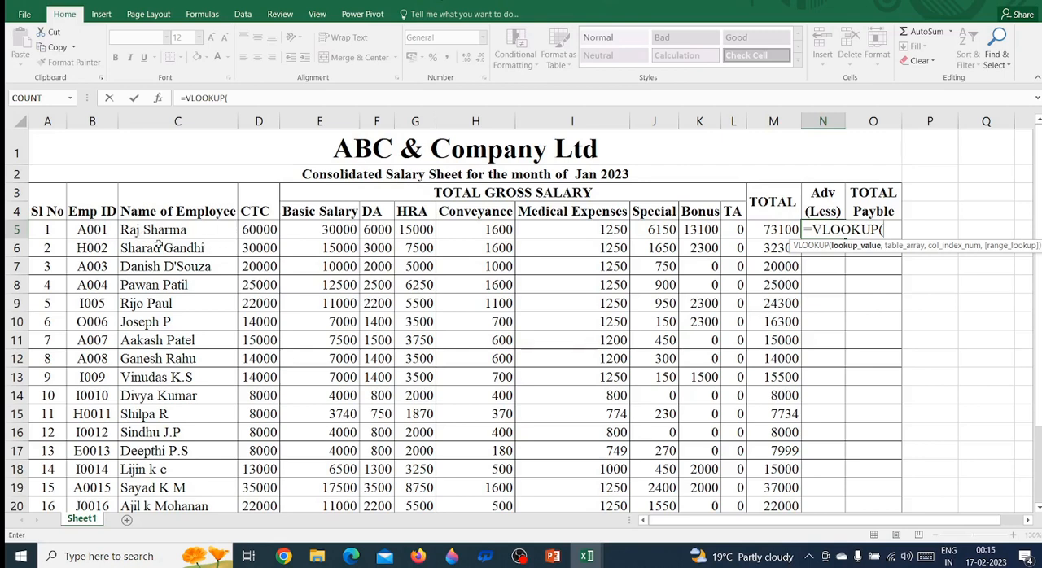
Set the Emp ID range B5:B25 as the VLOOKUP lookup value and advance to the table array argument
left_click(92, 230)
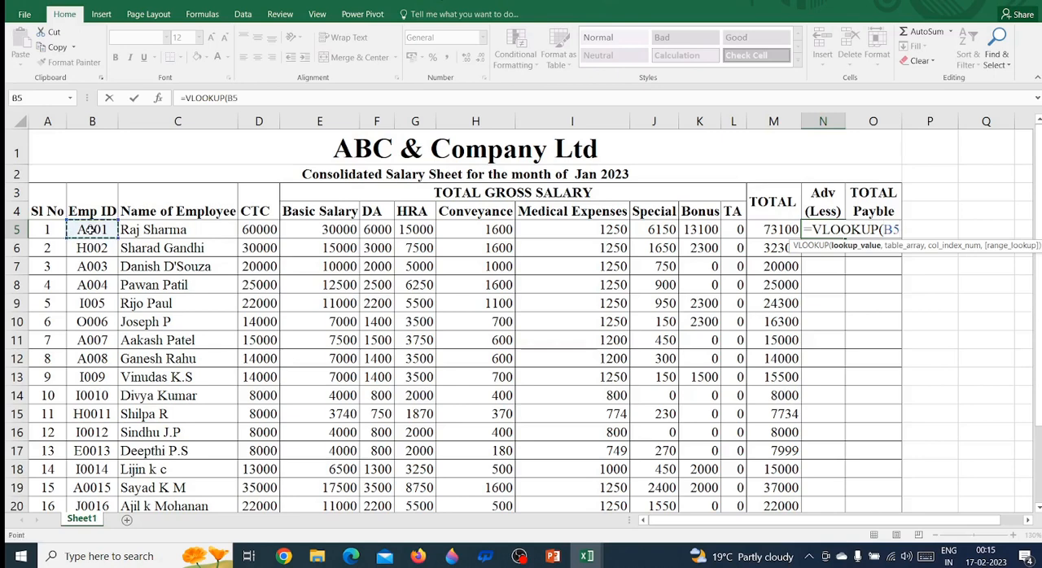
key("shift+Down")
key("shift+Down")
key("shift+Down")
key("shift+Down")
key("shift+Down")
key("shift+Down")
key("shift+Down")
key("shift+Down")
key("shift+Down")
key("shift+Down")
key("shift+Down")
key("shift+Down")
key("shift+Down")
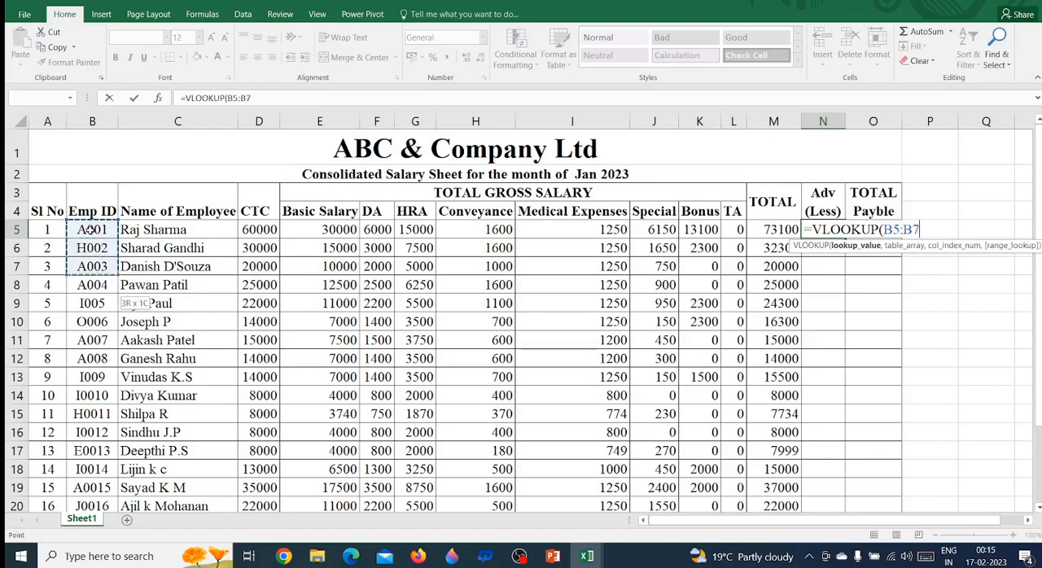
key("shift+Down")
key("shift+Down")
key("shift+Down")
key("shift+Down")
key("shift+Down")
key("shift+Down")
key("shift+Down")
key("shift+Down")
key("shift+Down")
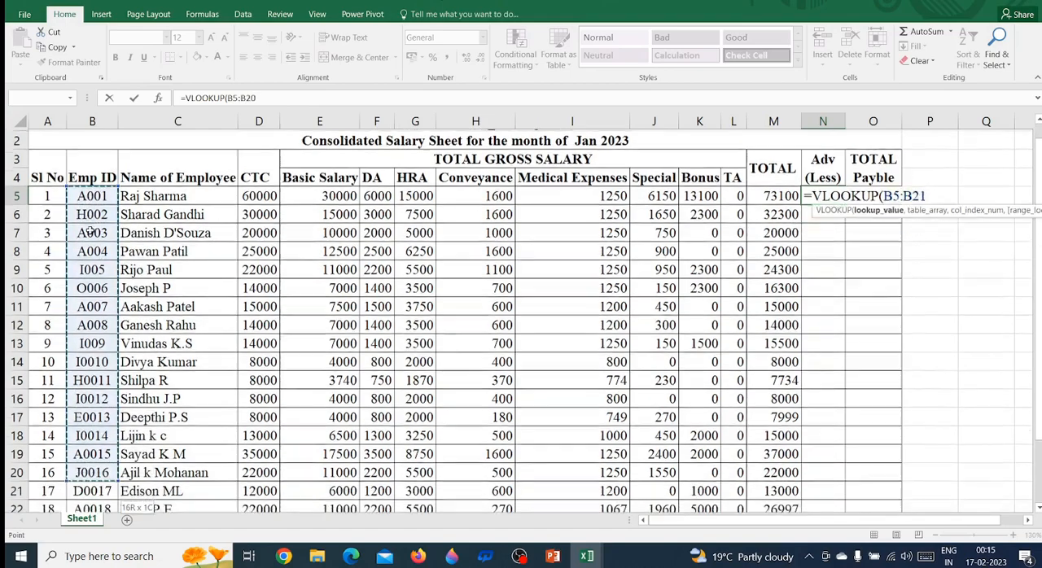
key("shift+Up")
key("shift+Up")
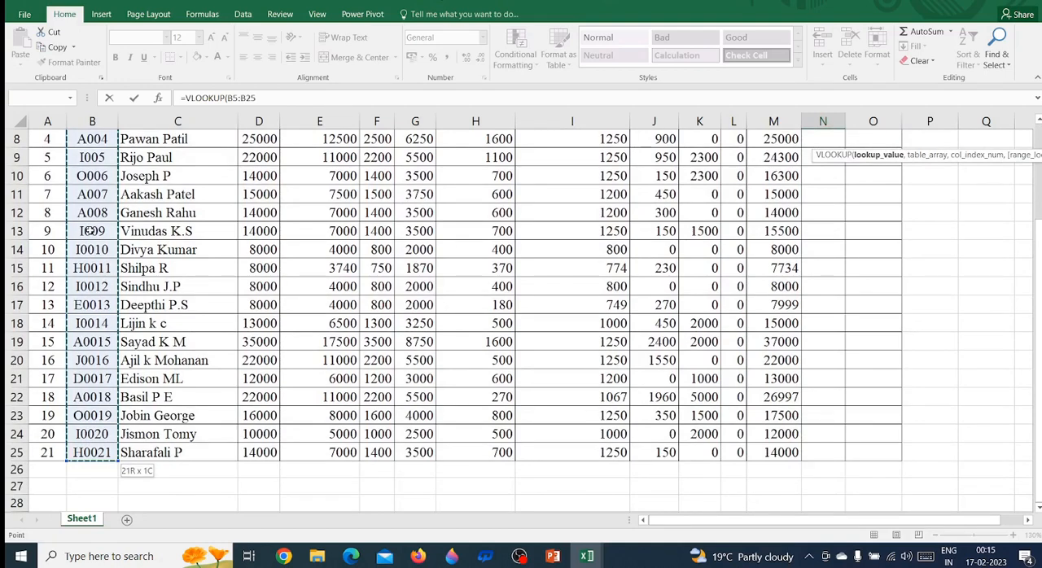
type(",")
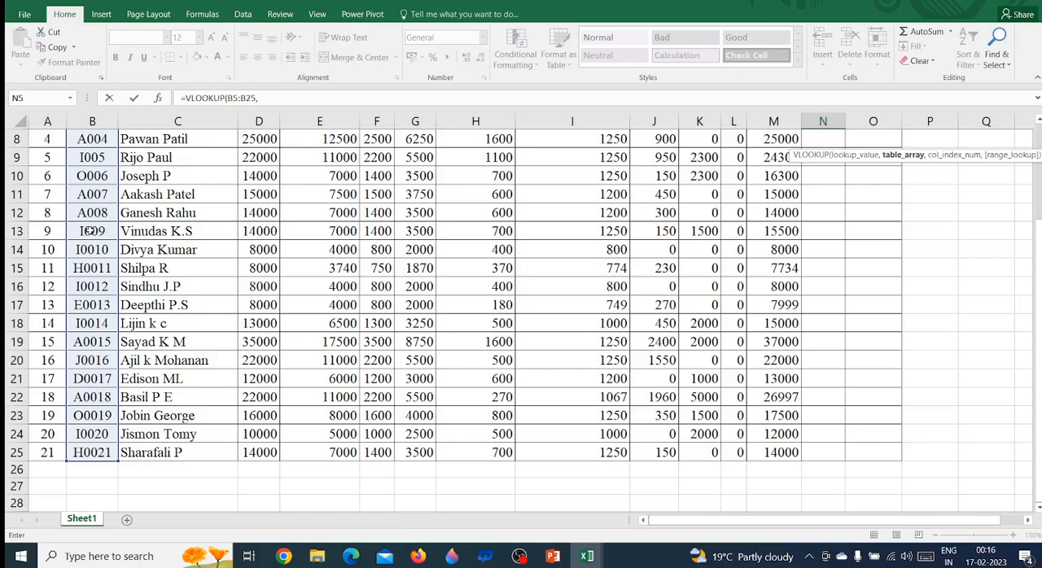
Set the VLOOKUP table array to $B$5:$N$25 in ABC Payroll Sheet Dec.2022.xlsx and advance to the column index argument
scroll(91, 231, "up", 2)
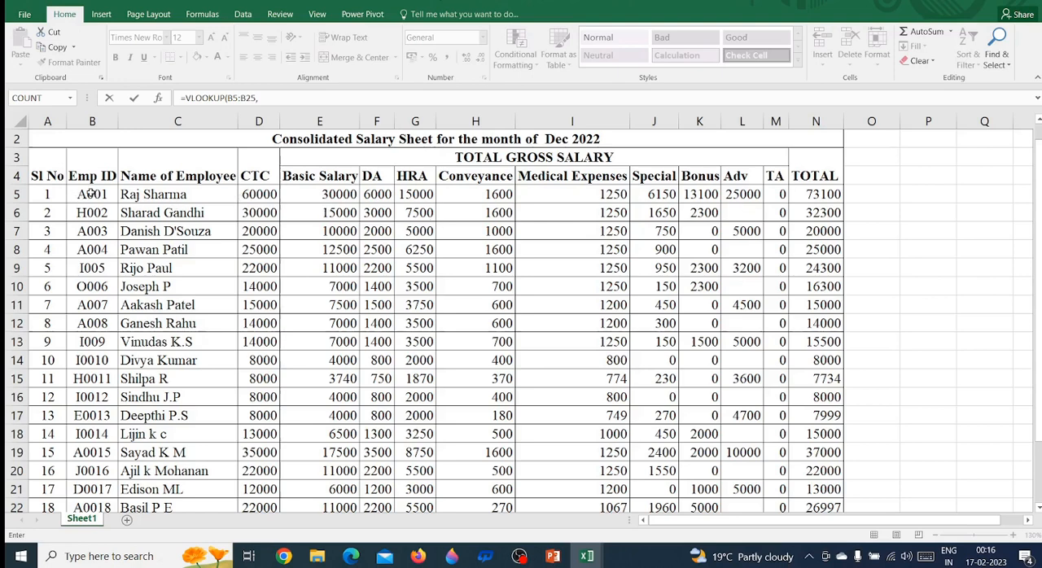
left_click_drag(91, 194, 821, 476)
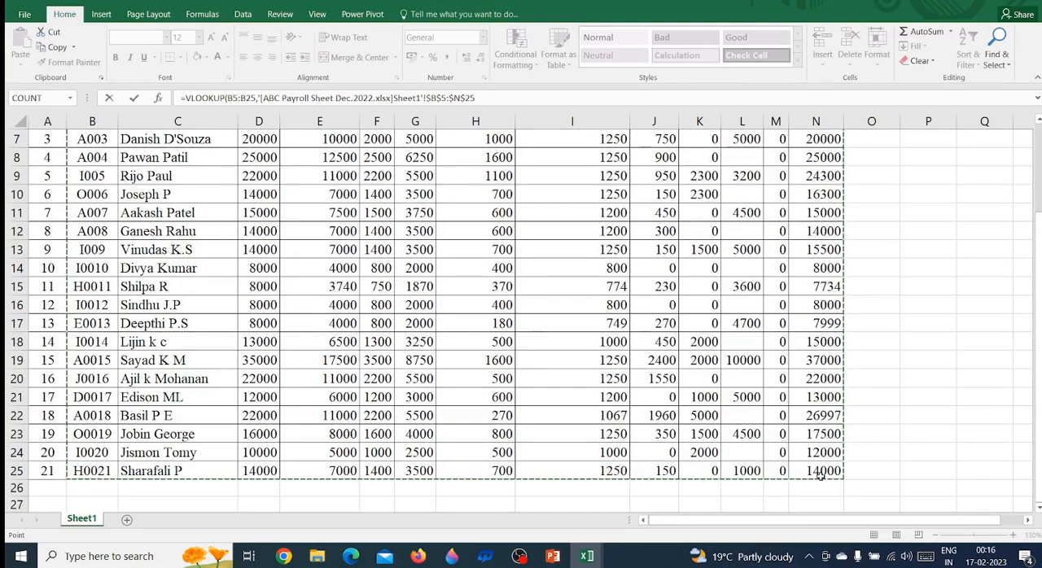
type(",")
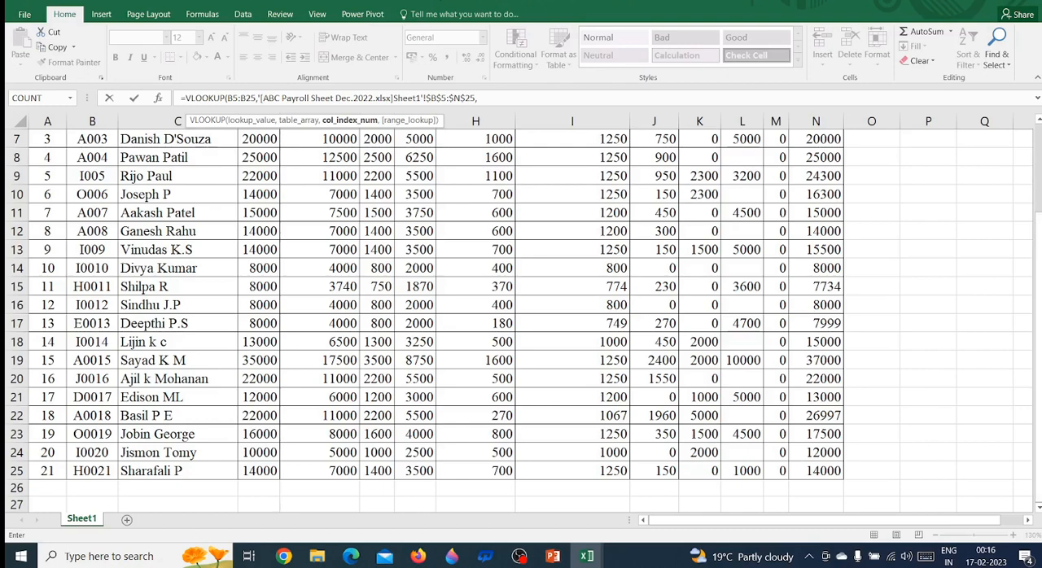
Complete the VLOOKUP with column index 11 for Adv and 0 for an exact match, and enter the formula
scroll(1038, 268, "up", 1)
scroll(1038, 269, "up", 1)
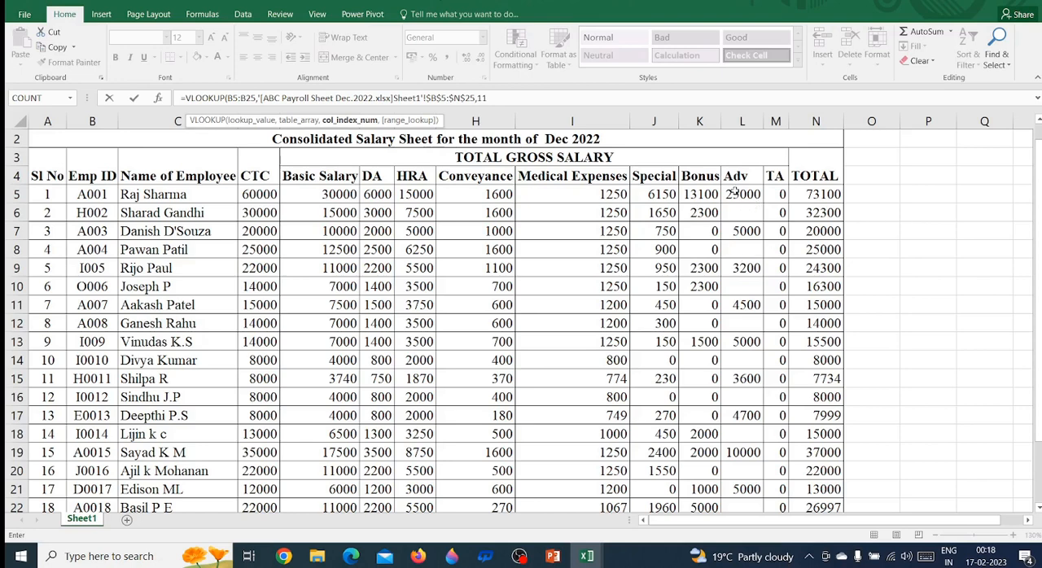
type(",")
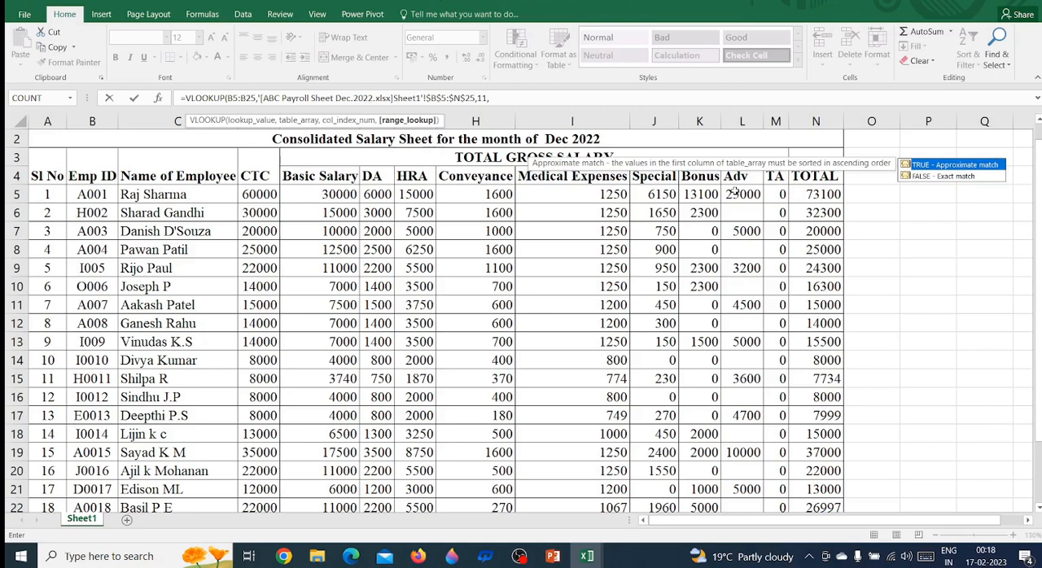
type("0)")
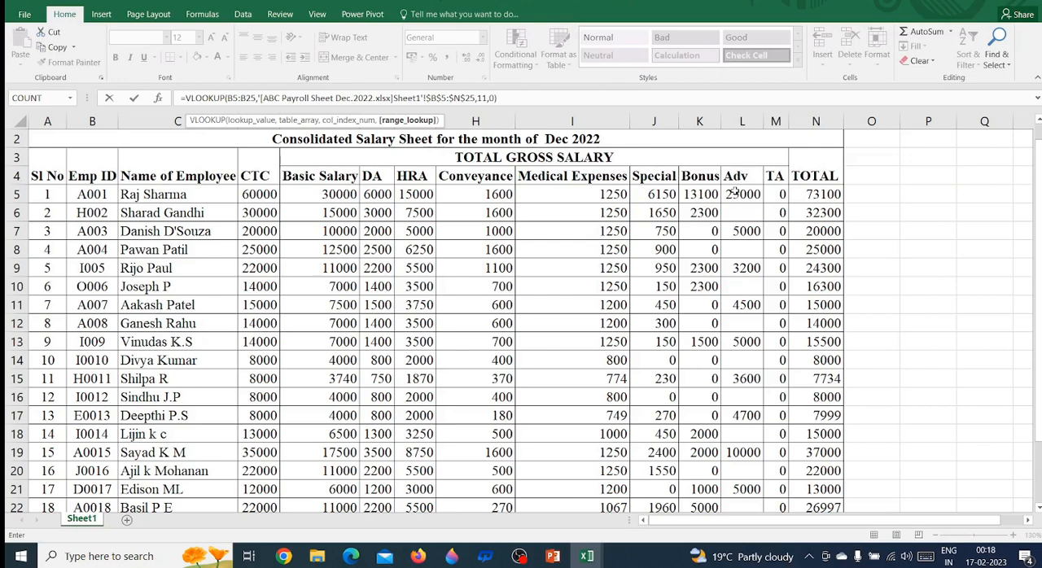
key("Return")
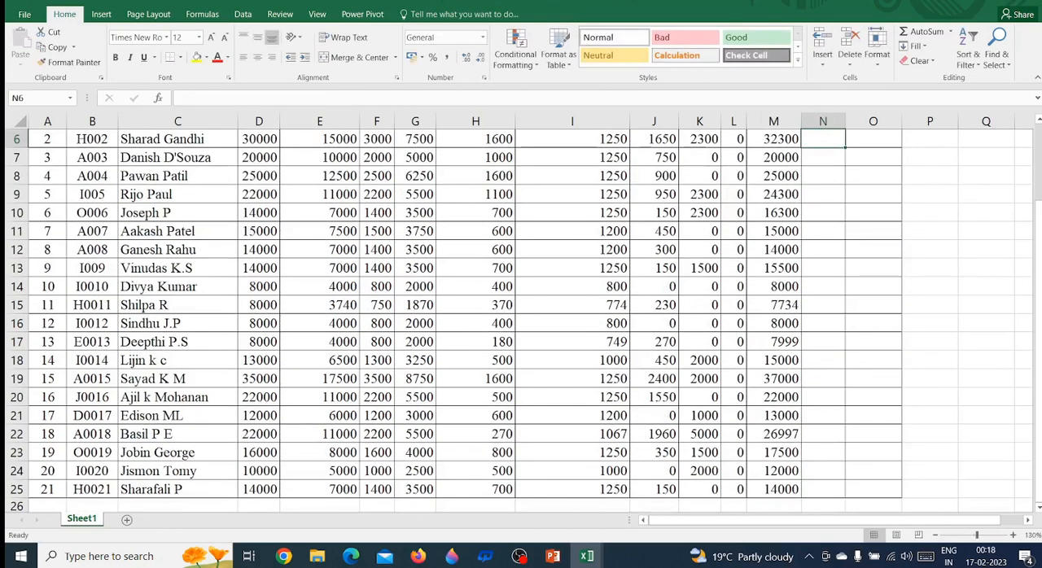
Compare the N5 advance with the Dec 2022 sheet and fill the VLOOKUP formula down to N25
scroll(878, 254, "up", 2)
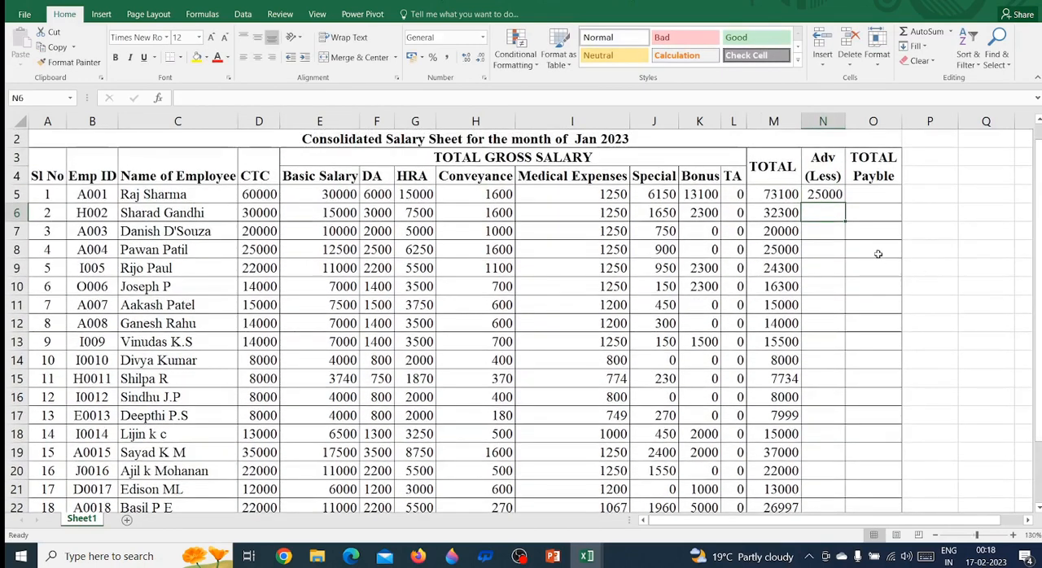
left_click(826, 194)
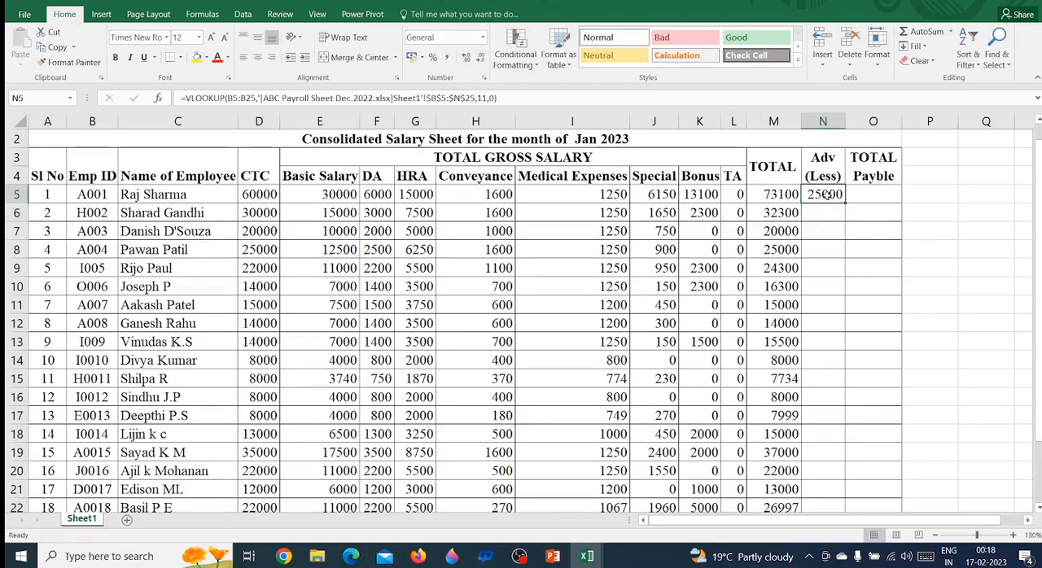
key("Left")
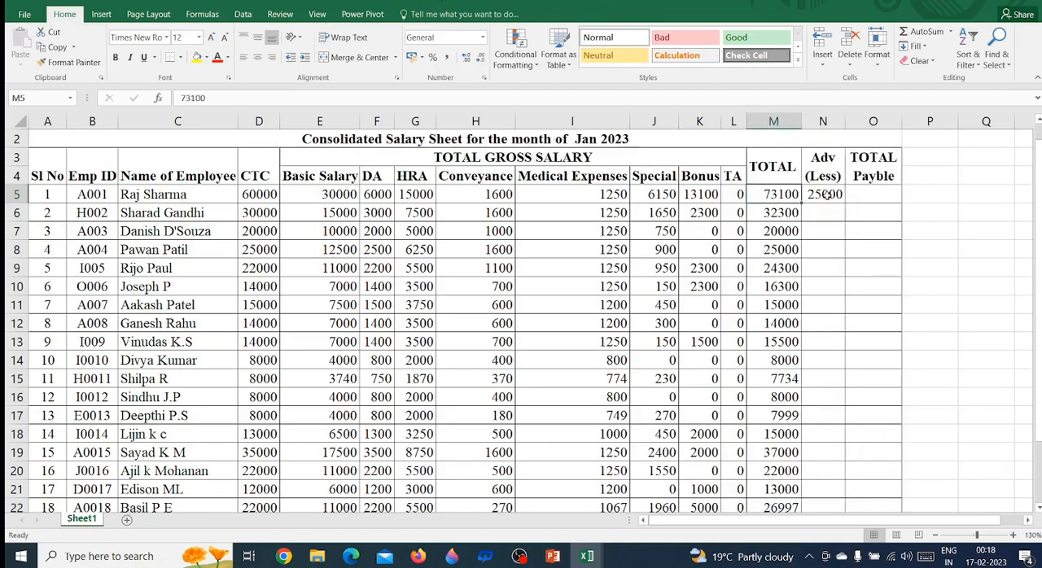
key("Right")
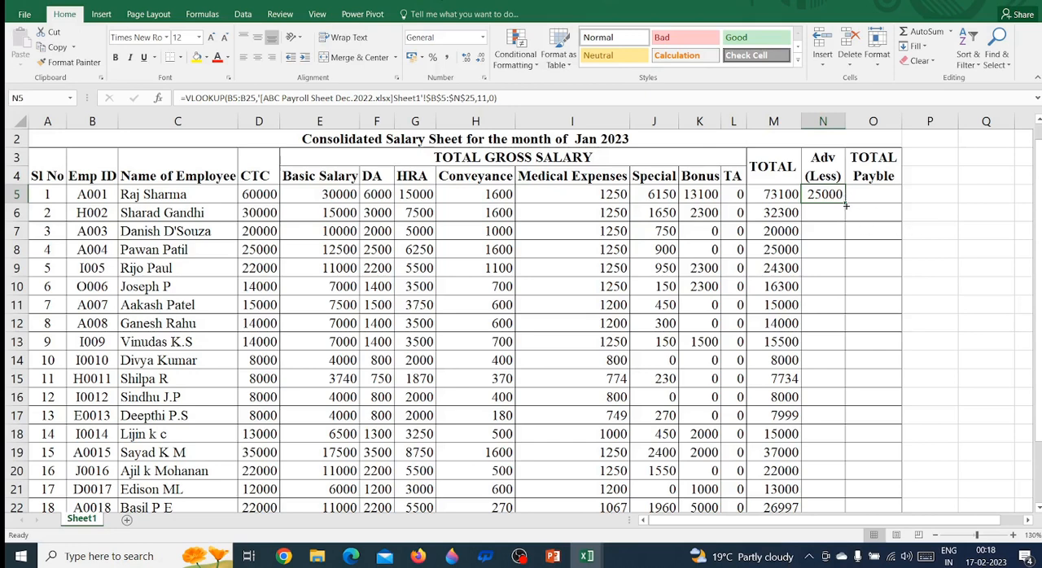
left_click_drag(845, 206, 820, 429)
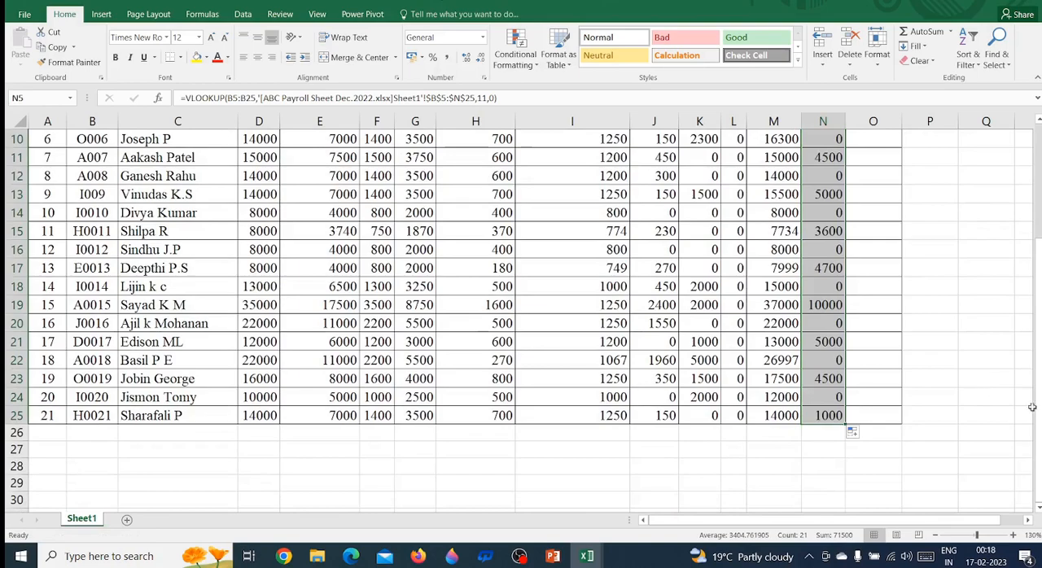
left_click_drag(1034, 404, 1037, 341)
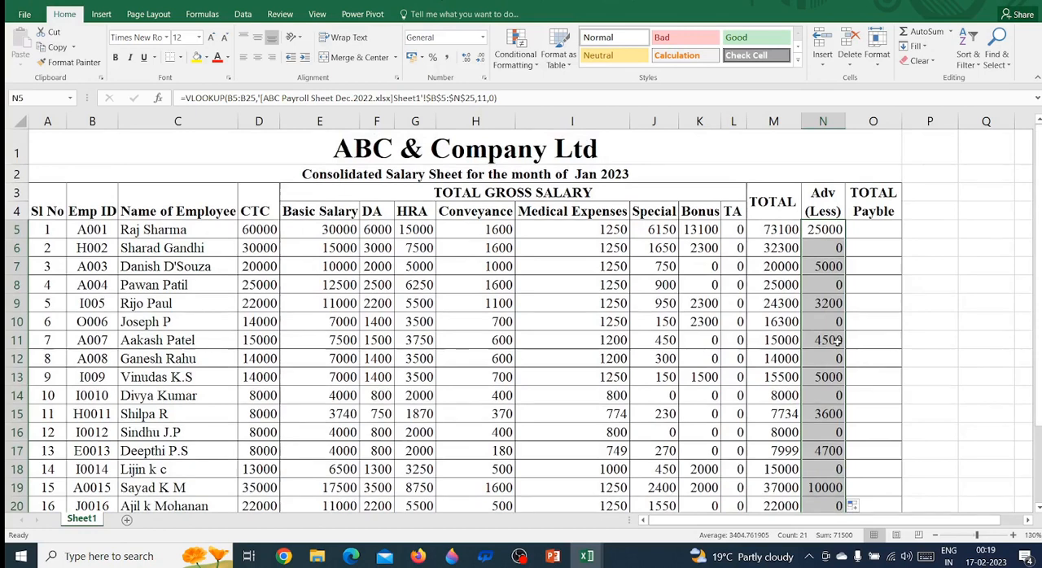
Review the Dec 2022 sheet's Adv column from L5 to L20 to verify the looked-up advances
key("Up")
key("Down")
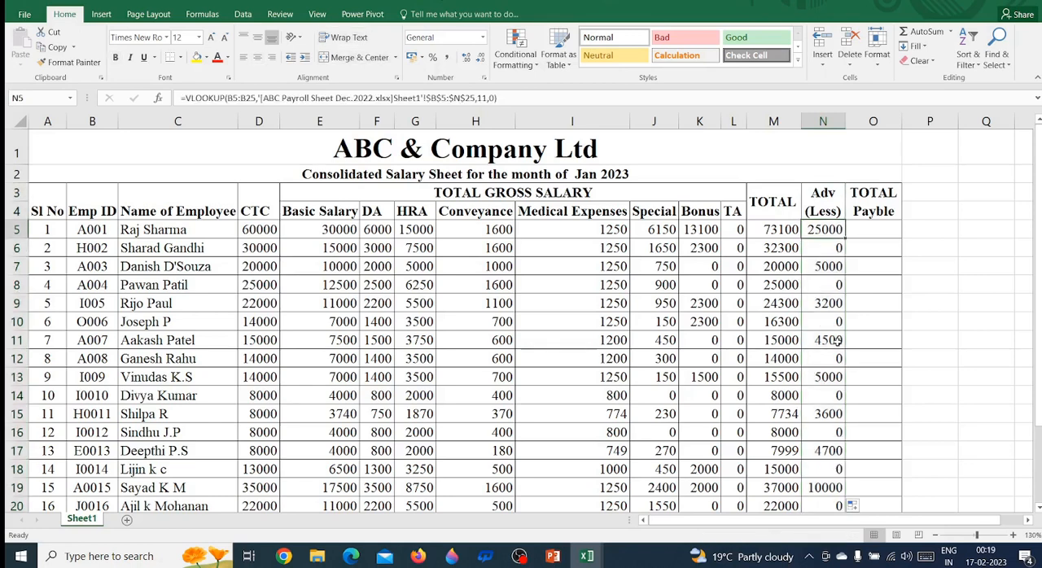
key("ctrl+Tab")
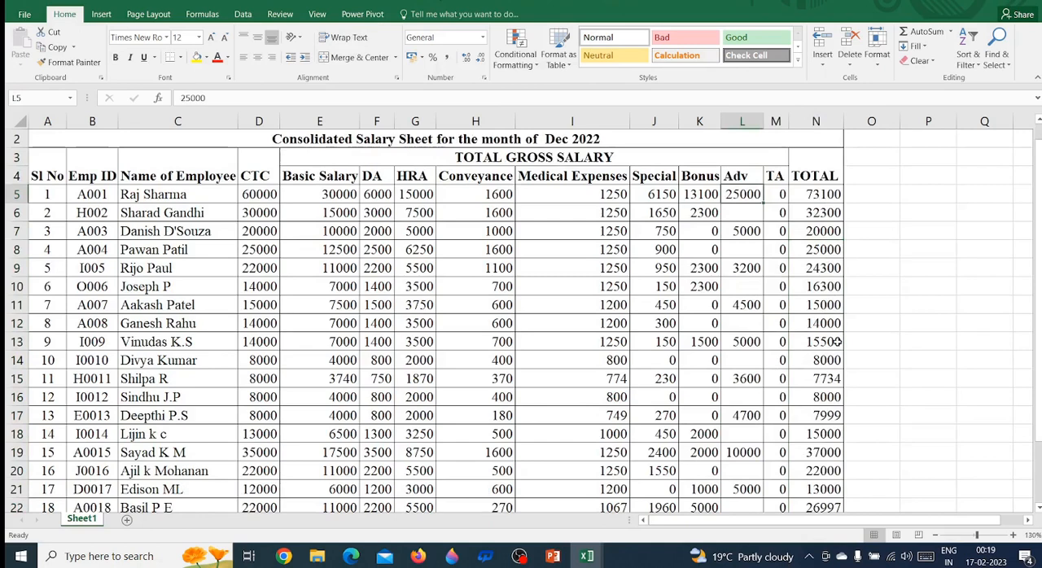
key("Down")
key("Down")
key("Down")
key("Down")
key("Down")
key("Down")
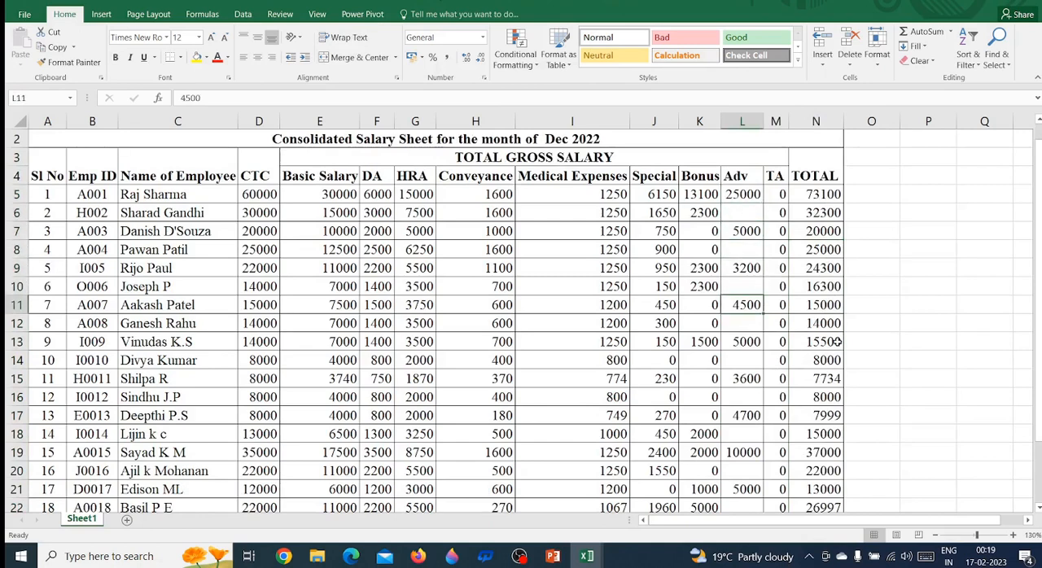
key("Down")
key("Down")
key("Down")
key("Down")
key("Down")
key("Down")
key("Down")
key("Down")
key("Down")
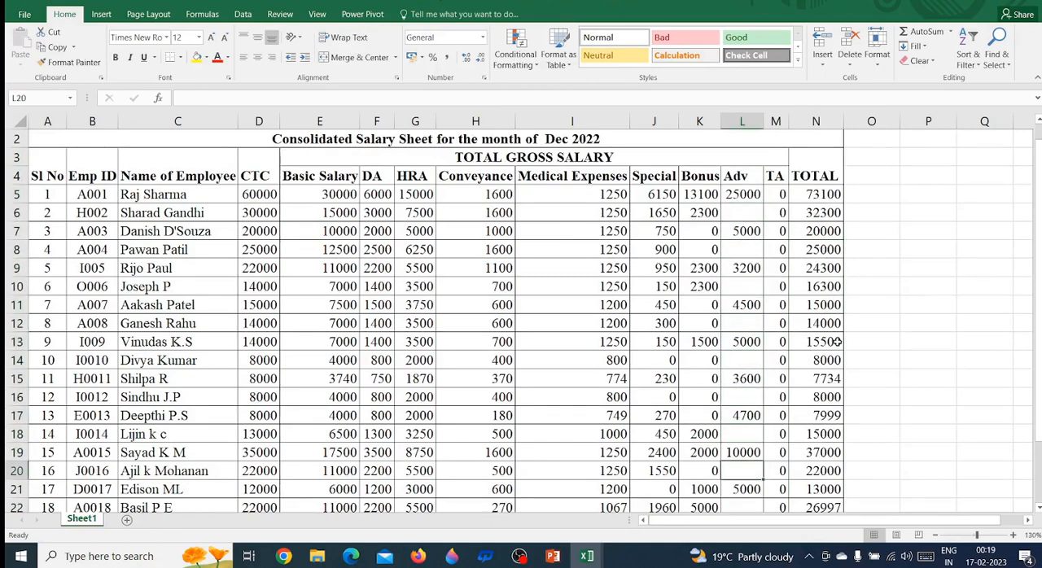
Review the filled Adv (Less) column of the Jan 2023 sheet from N5 down to N23
key("ctrl+Tab")
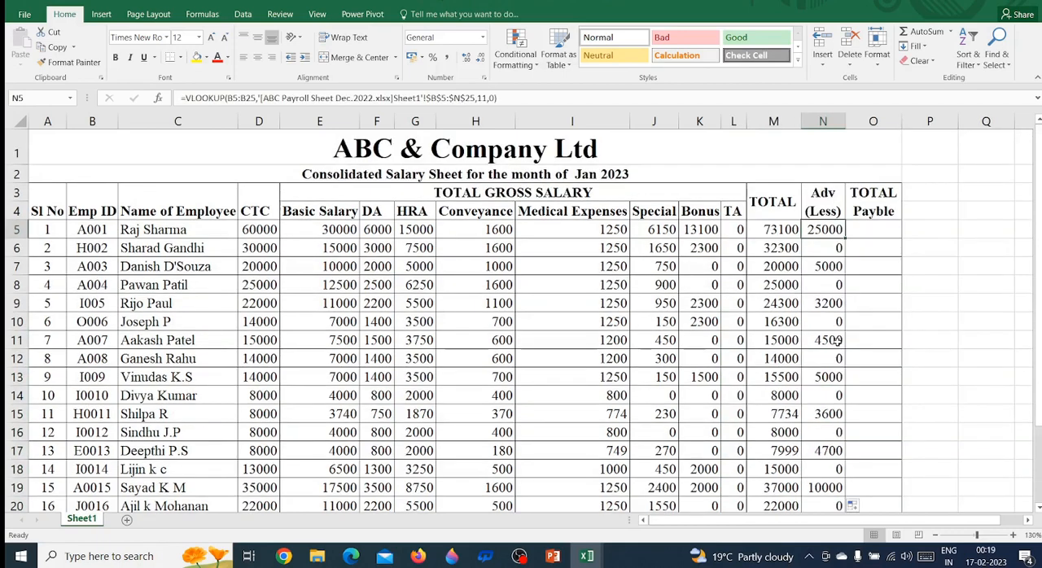
key("Down")
key("Down")
key("Down")
key("Down")
key("Down")
key("Down")
key("Down")
key("Down")
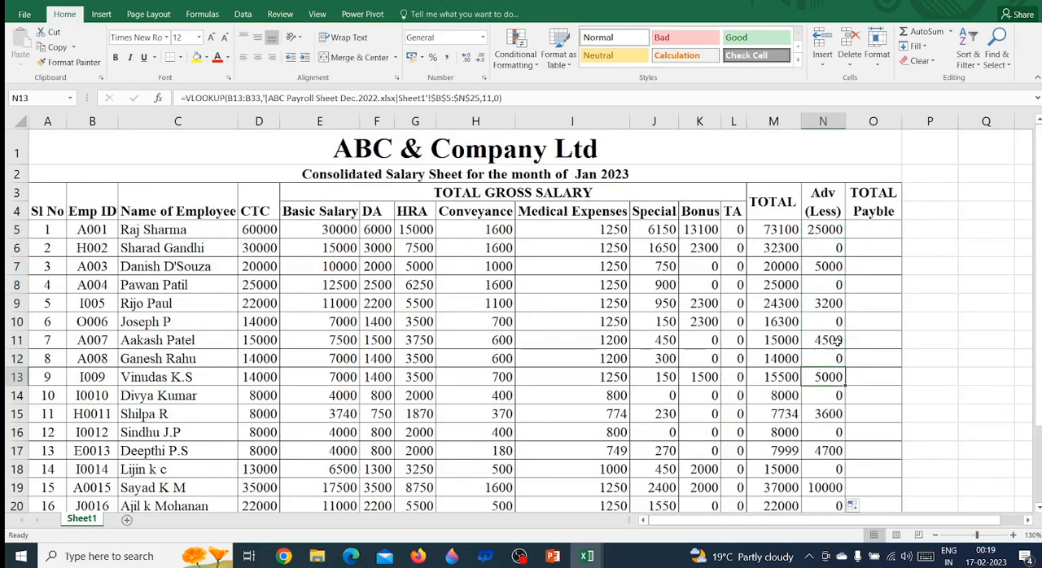
key("Down")
key("Down")
key("Down")
key("Down")
key("Down")
key("Down")
key("Down")
key("Down")
key("Down")
key("Down")
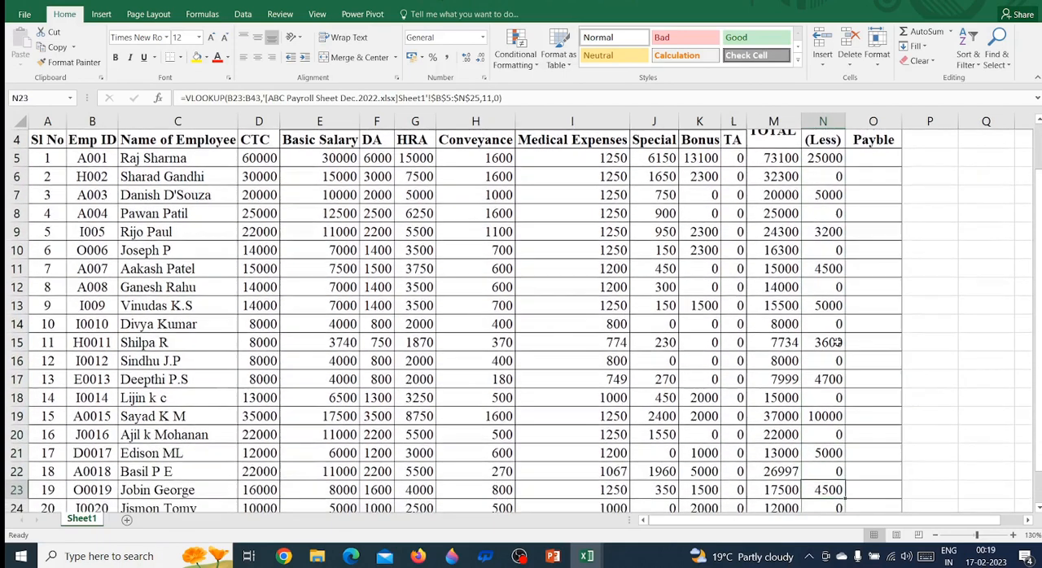
Trace row 23 of the Jan 2023 sheet from the Adv (Less) cell back to the Emp ID
key("Left")
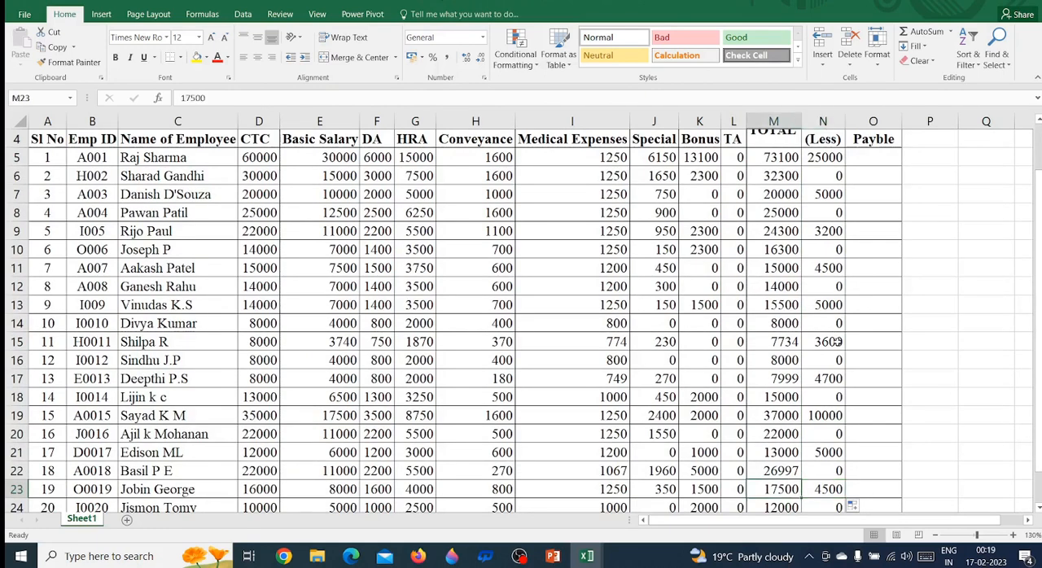
key("Left")
key("Left")
key("Left")
key("Left")
key("Left")
key("Left")
key("Left")
key("Left")
key("Left")
key("Left")
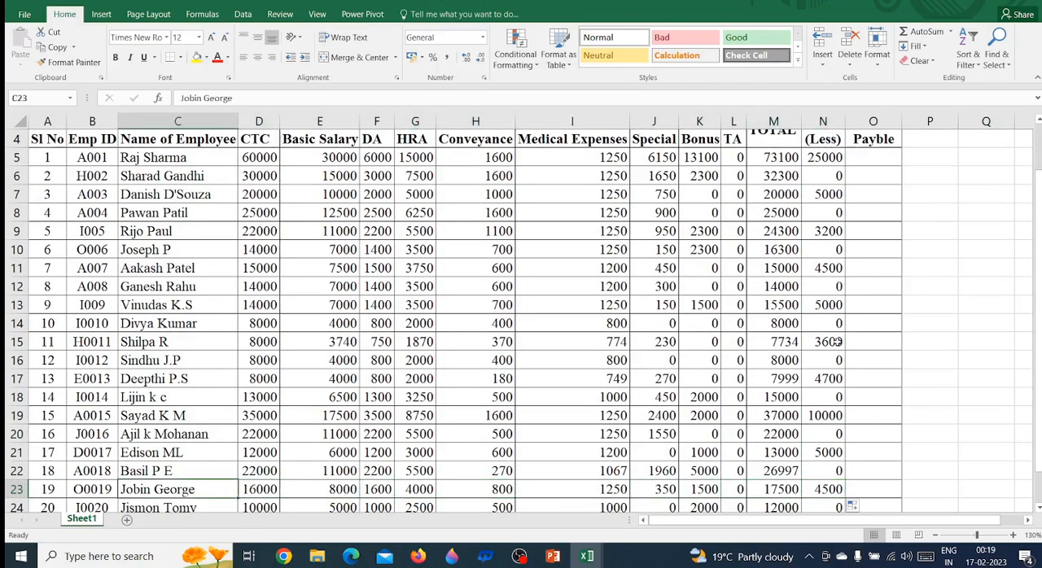
key("Left")
key("Right")
key("Left")
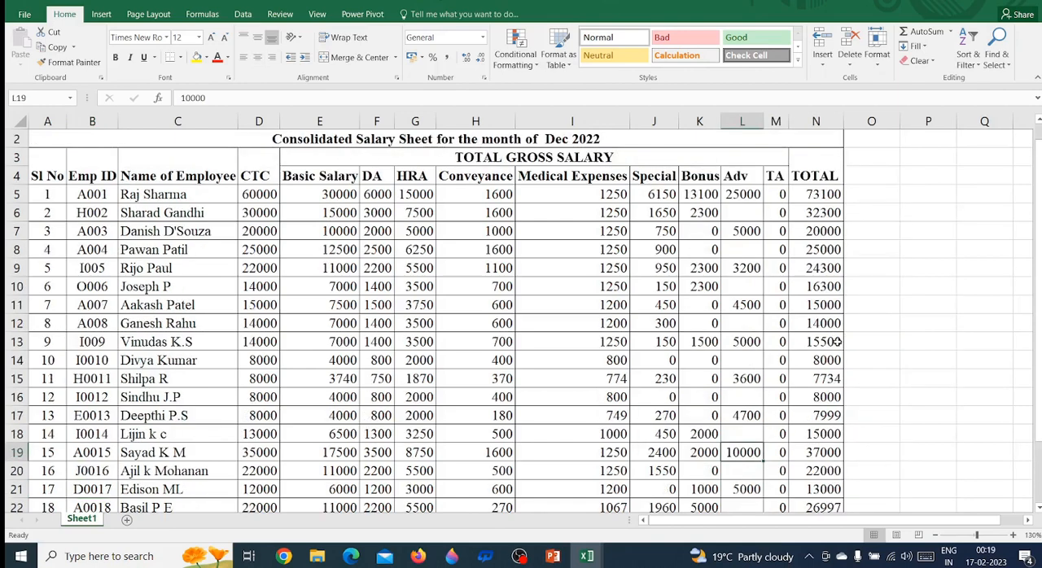
Locate the same Emp ID in row 23 of the Dec 2022 sheet and examine that employee's row across to Adv
key("Left")
key("Left")
key("Left")
key("Left")
key("Left")
key("Left")
key("Left")
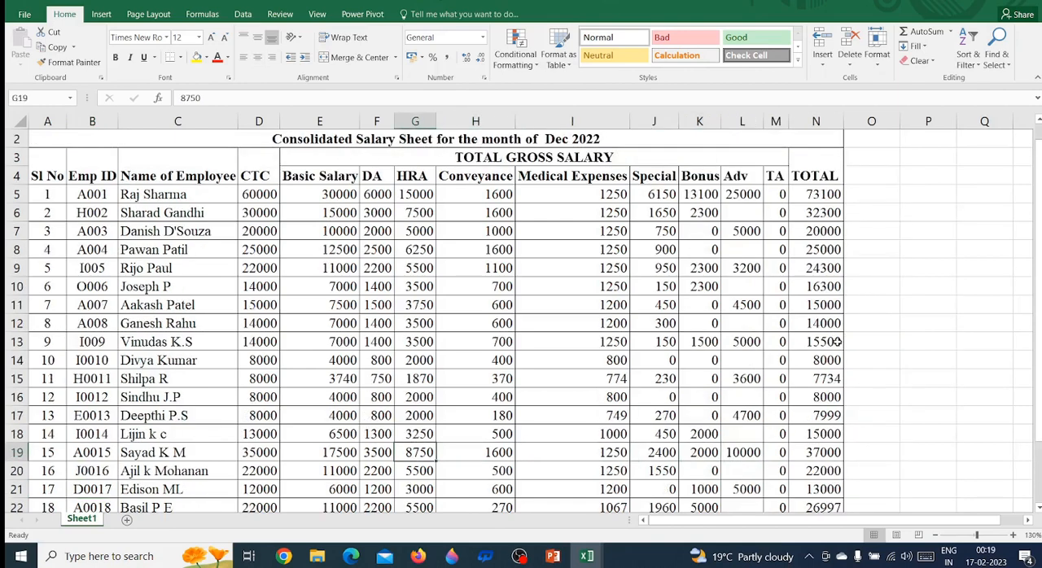
key("Left")
key("Left")
key("Left")
key("Down")
key("Down")
key("Down")
key("Down")
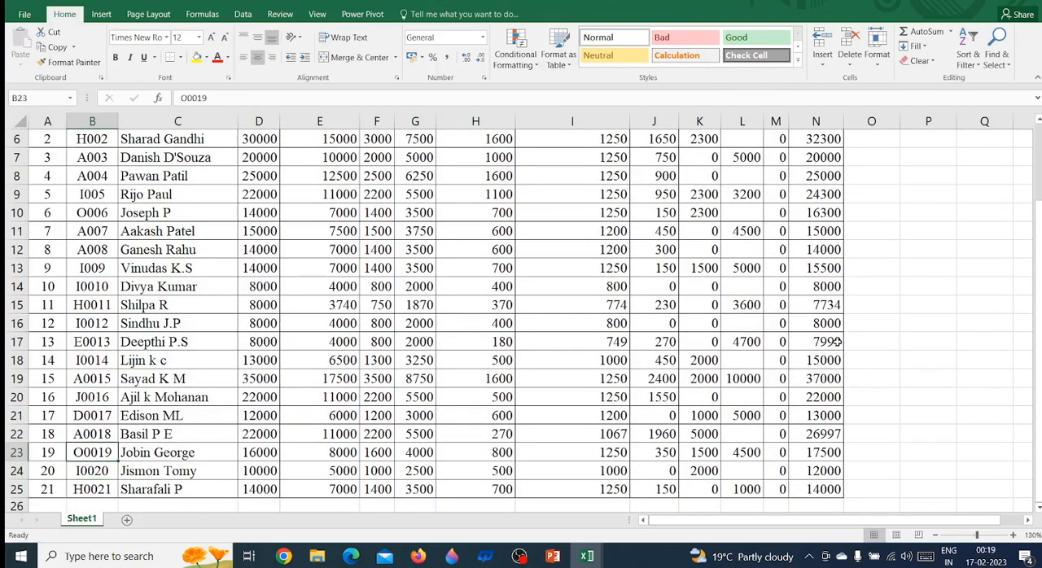
key("Right")
key("Right")
key("Right")
key("Right")
key("Right")
key("Right")
key("Right")
key("Right")
key("Right")
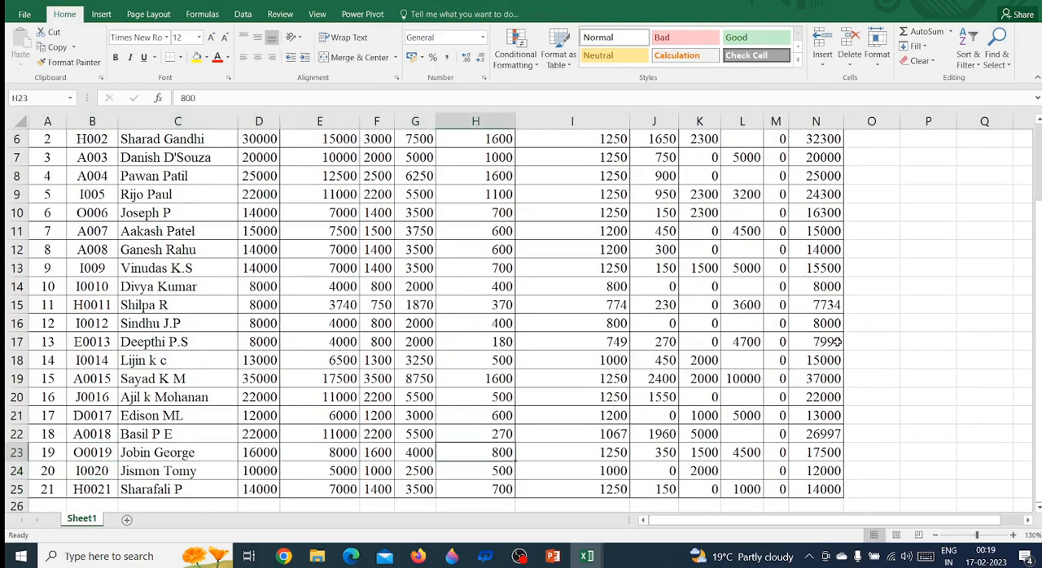
key("Right")
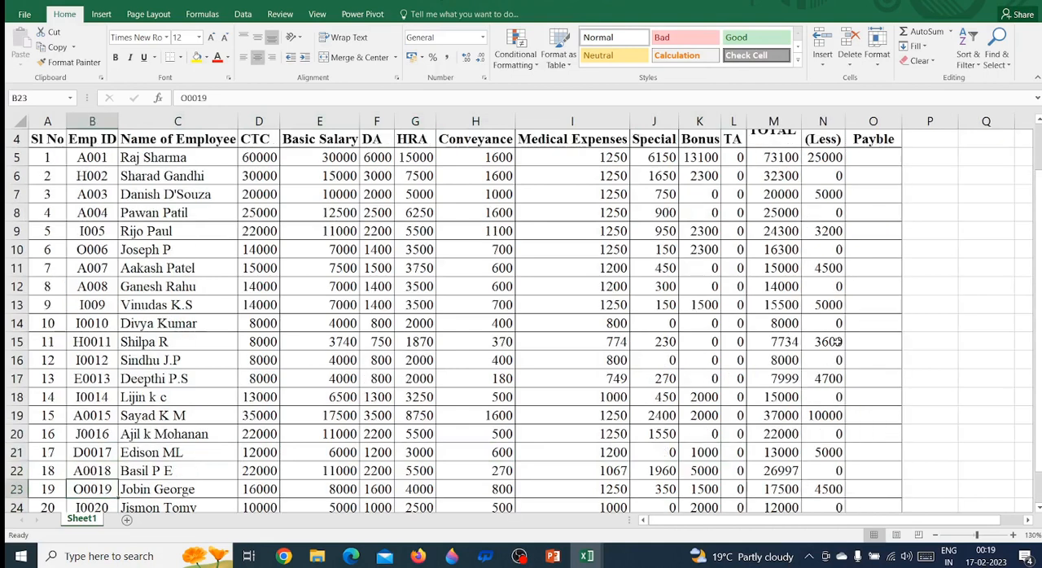
Trace row 23 of the Jan 2023 sheet from the Emp ID across to the Adv (Less) formula
key("Right")
key("Right")
key("Right")
key("Right")
key("Right")
key("Right")
key("Right")
key("Right")
key("Right")
key("Right")
key("Right")
key("Right")
key("Right")
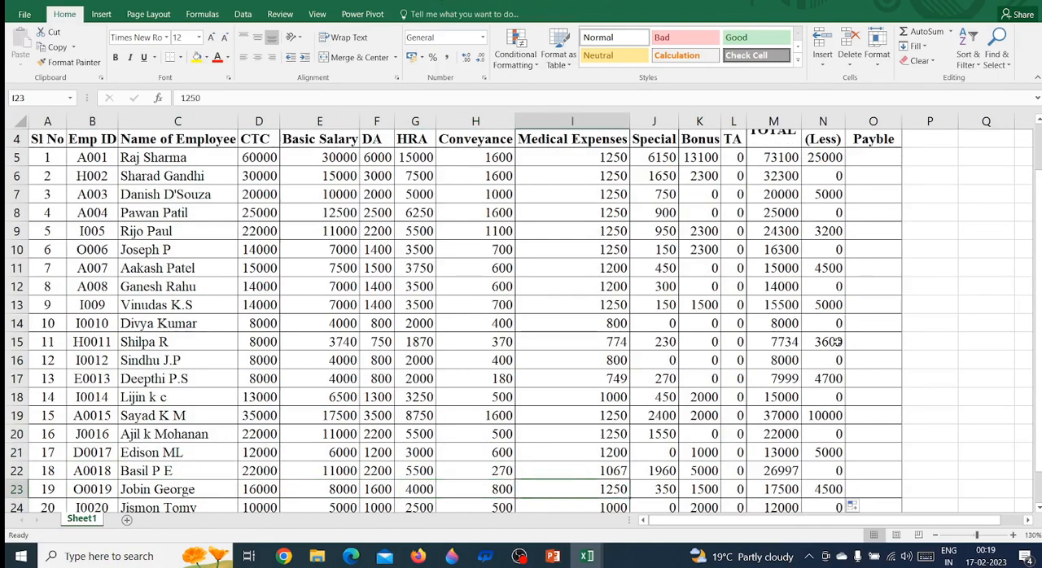
key("Left")
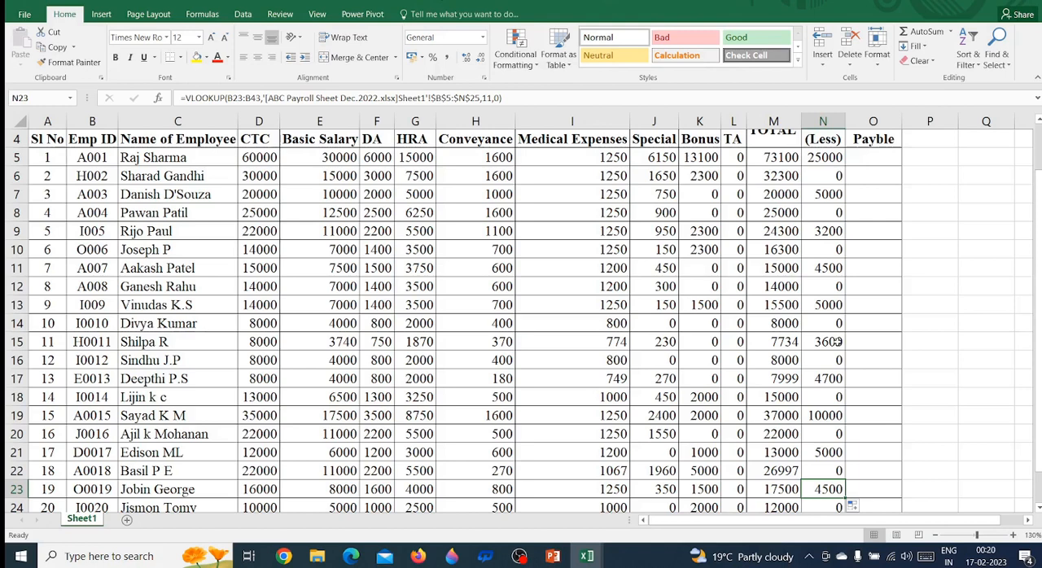
Return to the first employee's row in the Jan 2023 sheet and examine it from CTC to the Adv (Less) formula
key("Up")
key("Up")
key("Up")
key("Up")
key("Up")
key("Up")
key("Up")
key("Up")
key("Up")
key("Up")
key("Up")
key("Up")
key("Up")
key("Up")
key("Up")
key("Up")
key("Up")
key("Up")
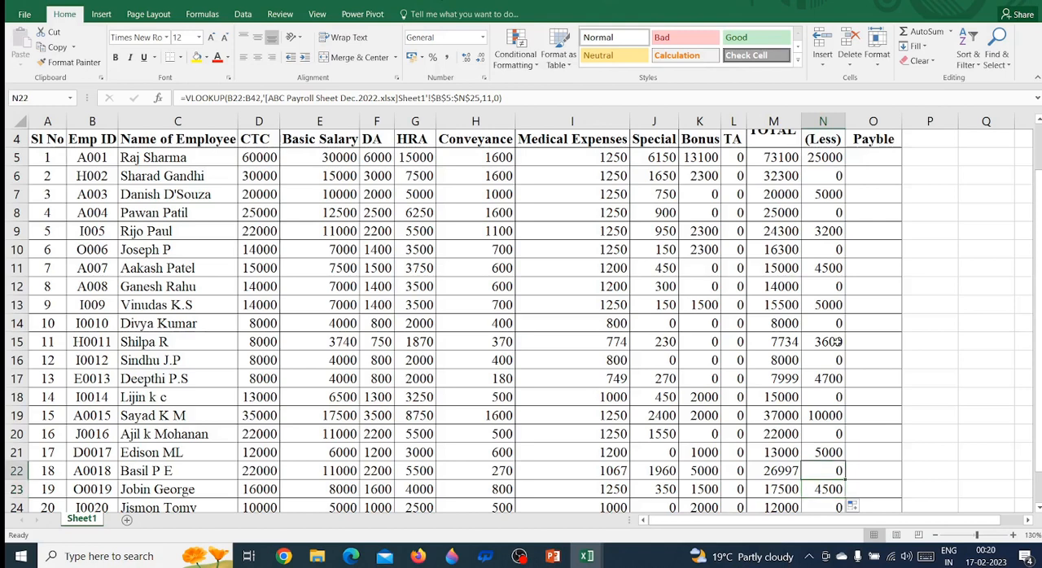
key("Right")
key("Right")
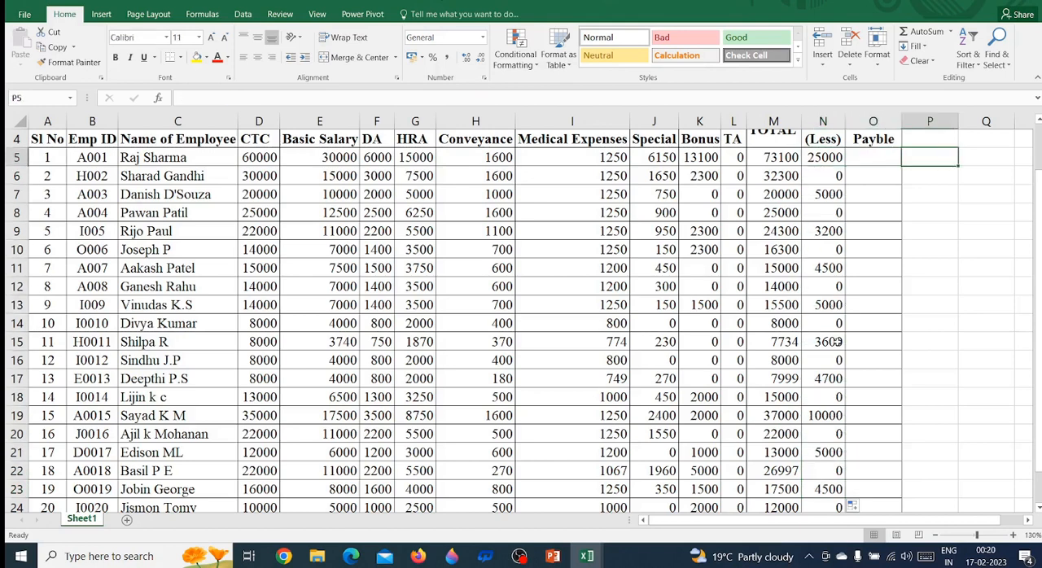
key("Left")
key("Left")
key("Left")
key("Left")
key("Left")
key("Left")
key("Left")
key("Left")
key("Left")
key("Left")
key("Left")
key("Left")
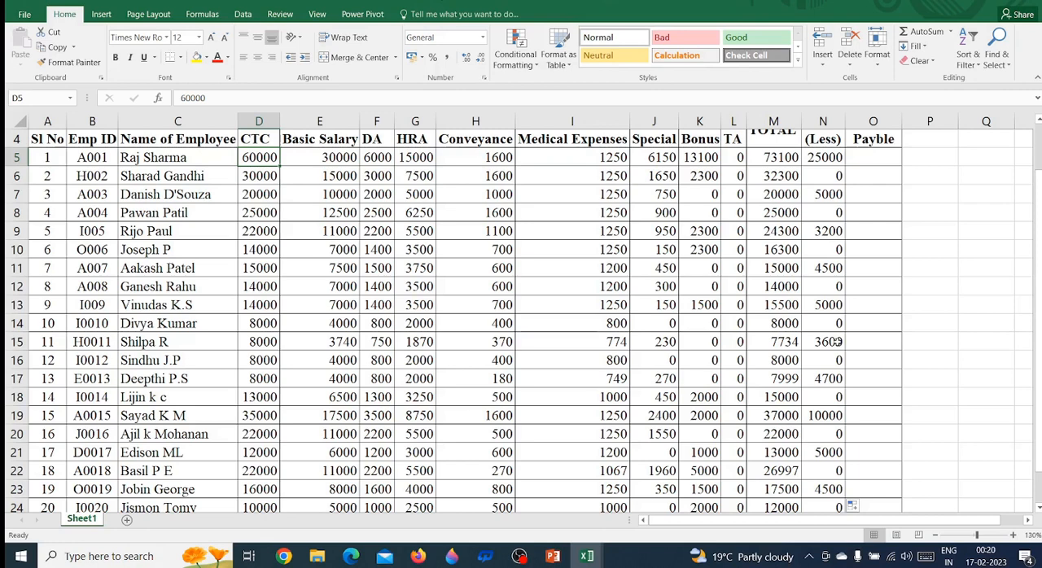
key("Right")
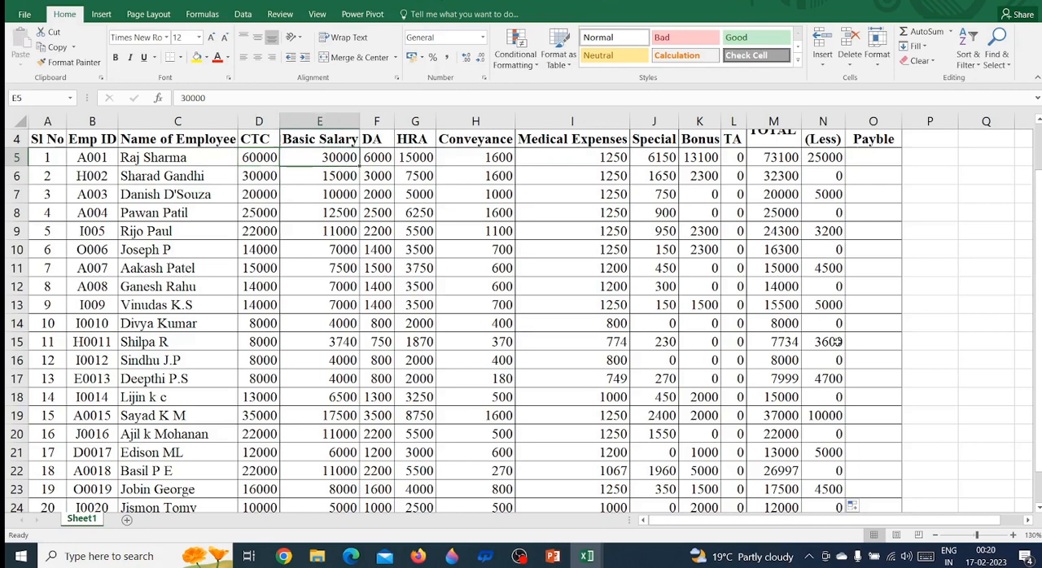
key("Right")
key("Right")
key("Right")
key("Right")
key("Right")
key("Right")
key("Right")
key("Right")
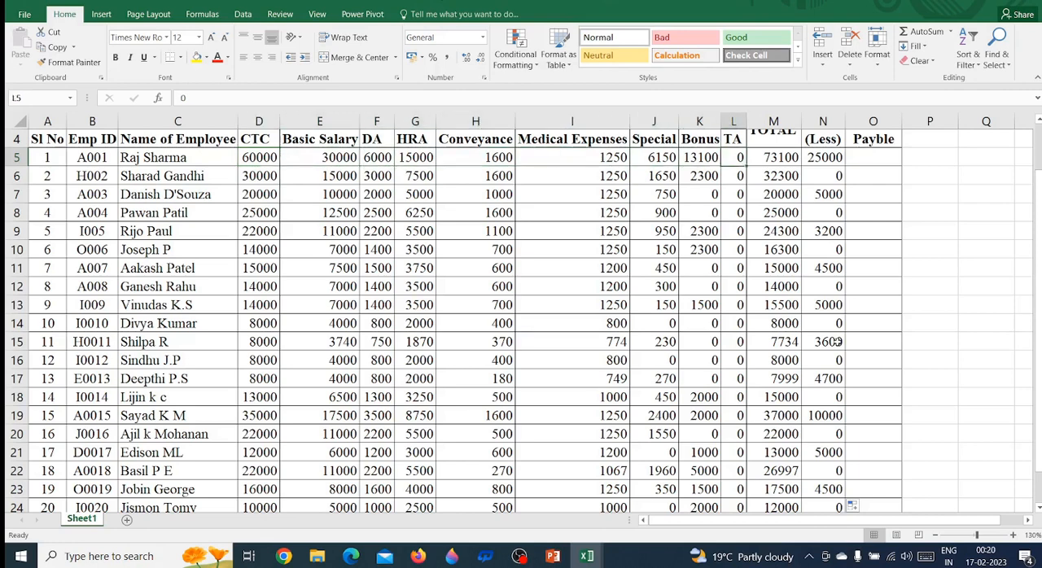
key("Right")
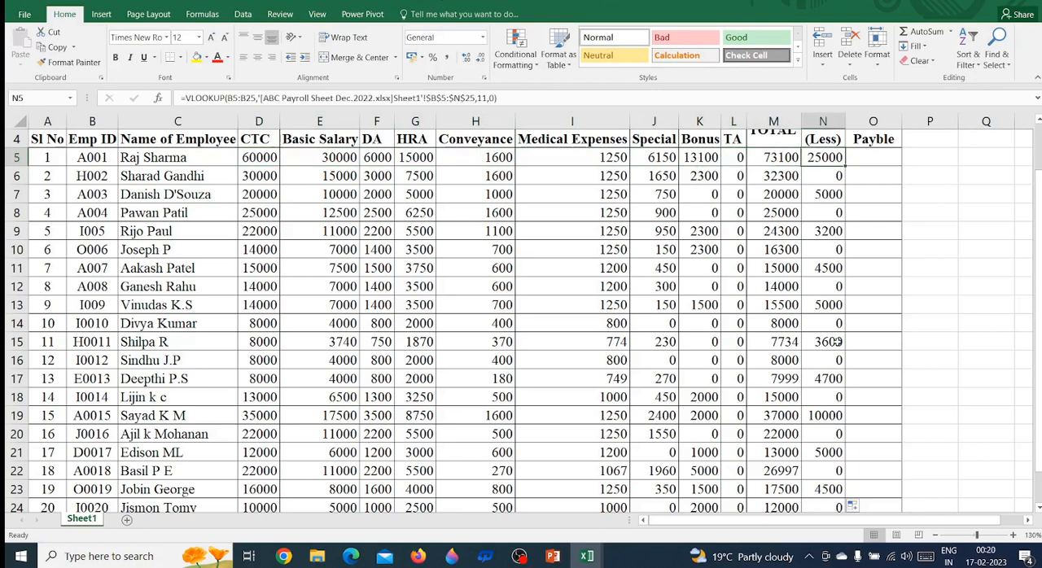
key("Left")
key("Left")
key("Left")
key("Left")
key("Left")
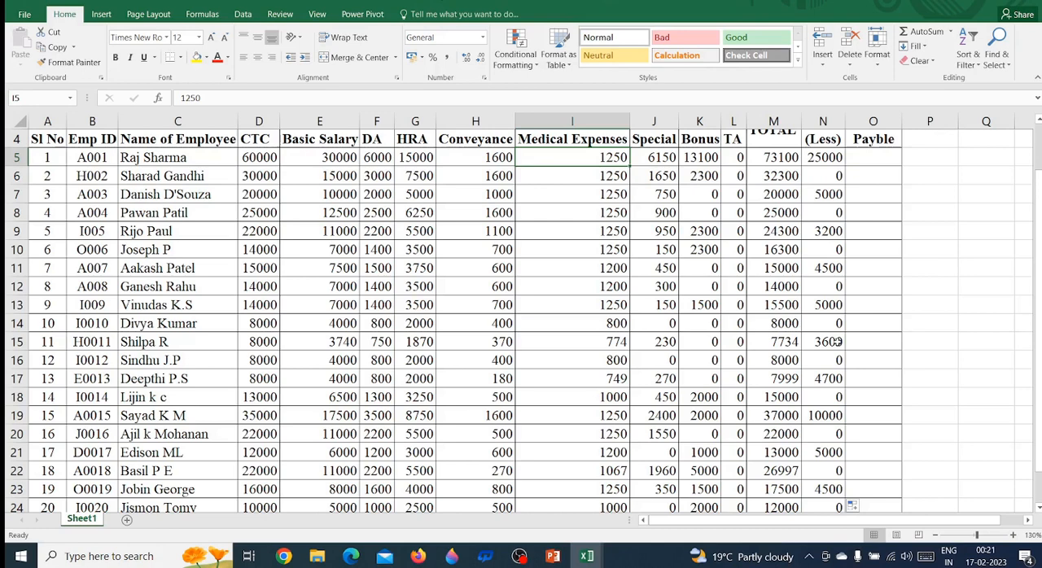
key("Right")
key("Right")
key("Right")
key("Right")
key("Right")
key("Right")
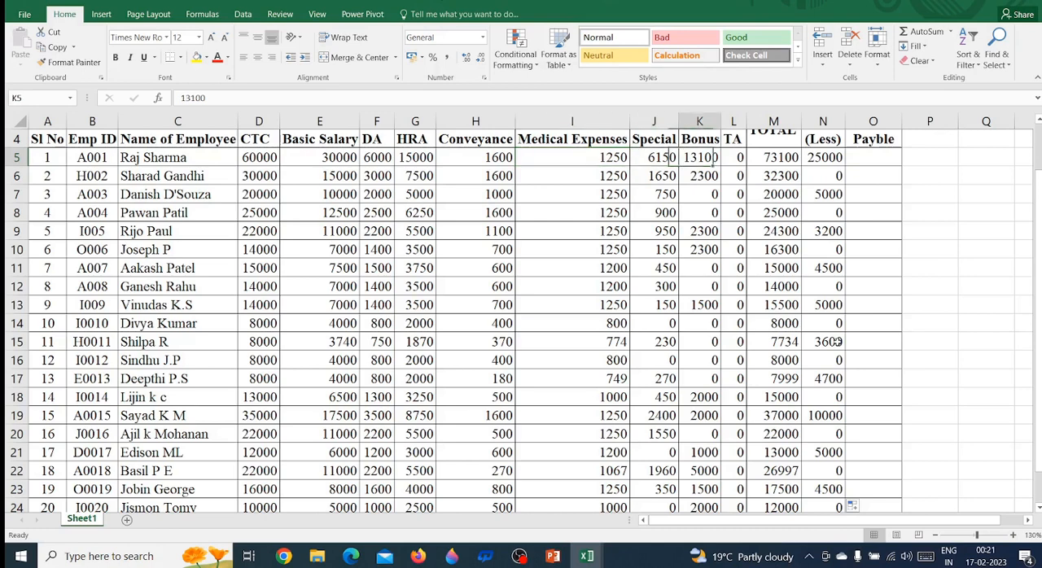
key("Left")
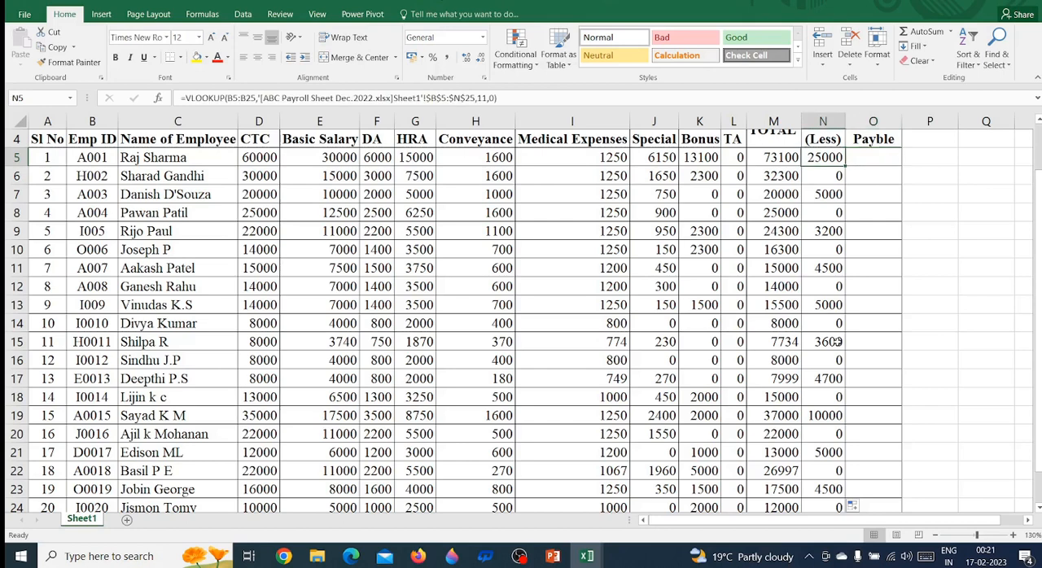
key("Right")
key("Left")
key("Left")
key("Right")
key("Right")
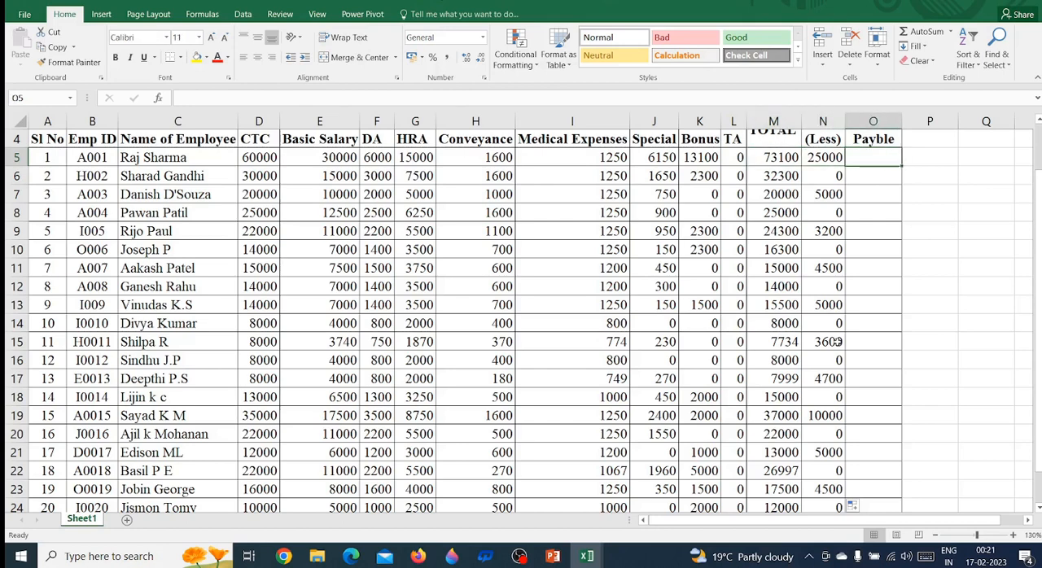
key("Left")
key("Right")
key("Left")
key("Left")
key("Left")
key("Left")
key("Left")
key("Left")
key("Left")
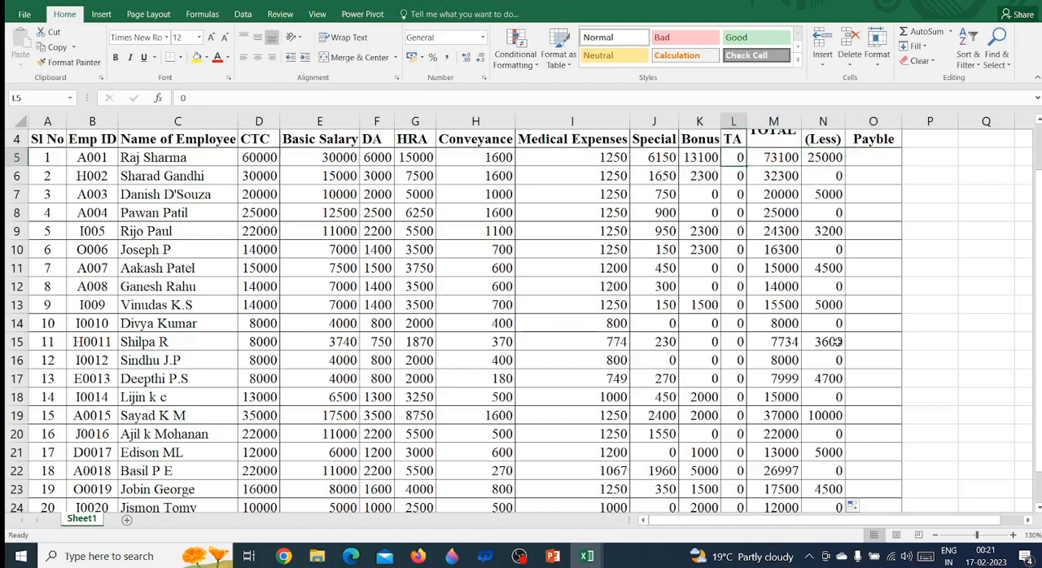